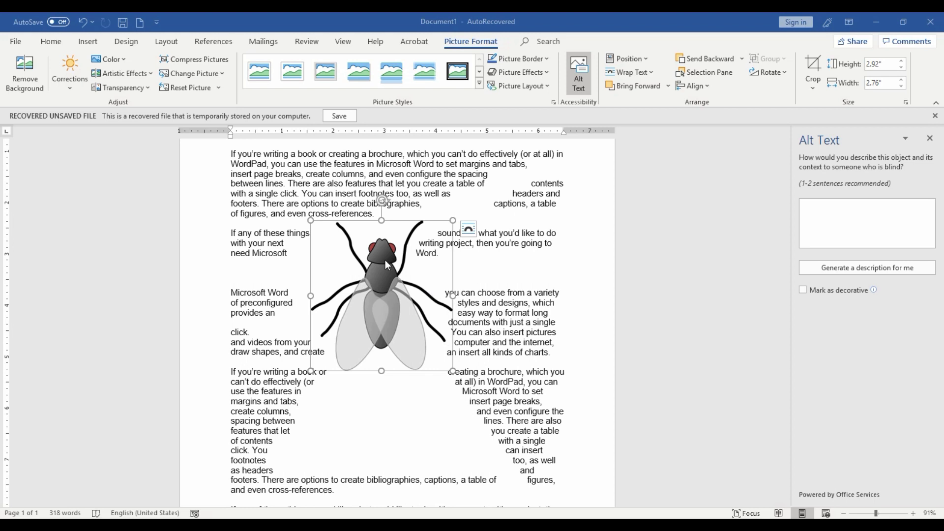
Scroll past the fly picture and place the cursor below the last paragraph
scroll(381, 283, "down", 3)
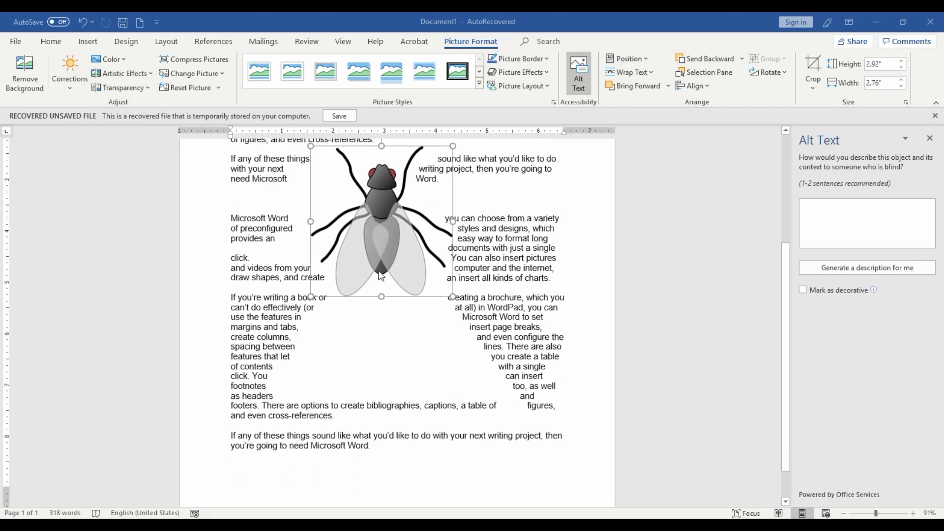
scroll(381, 278, "down", 2)
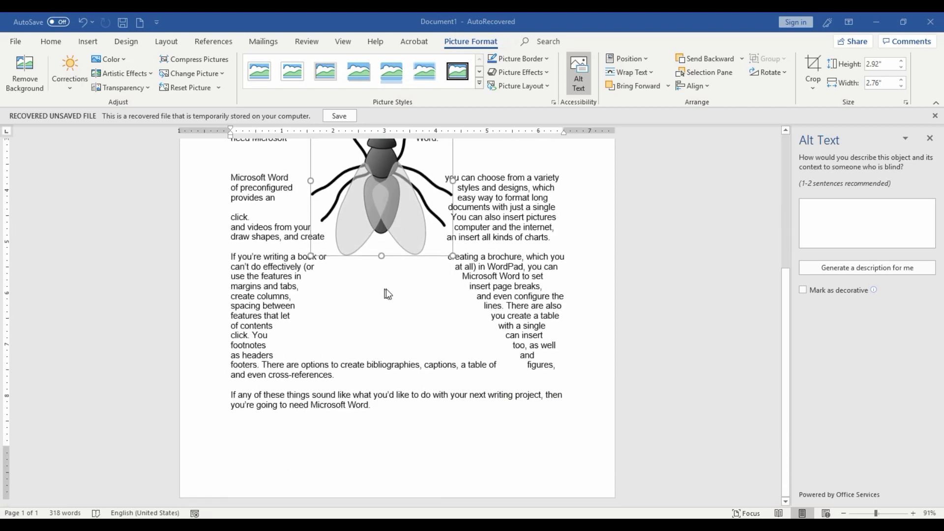
left_click(381, 408)
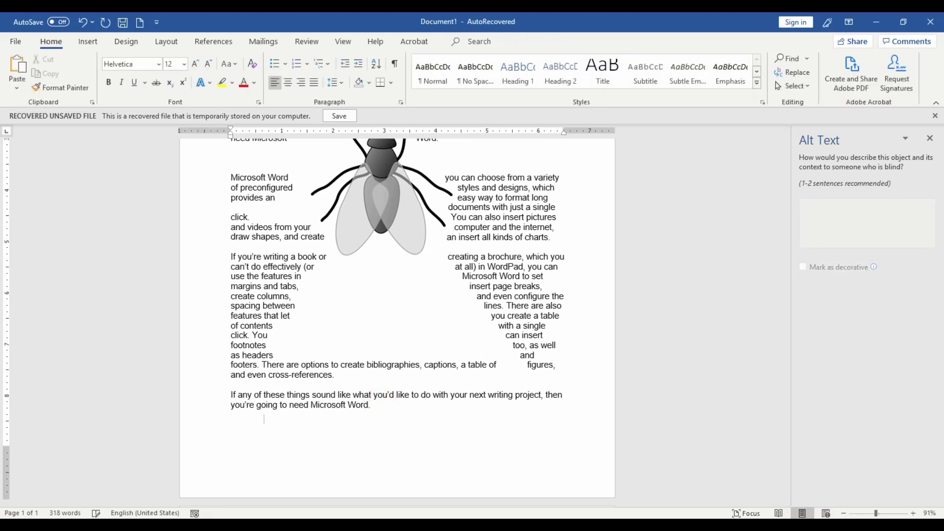
Start a new page with Ctrl+Enter and bring up the Insert ribbon options
key("ctrl+Return")
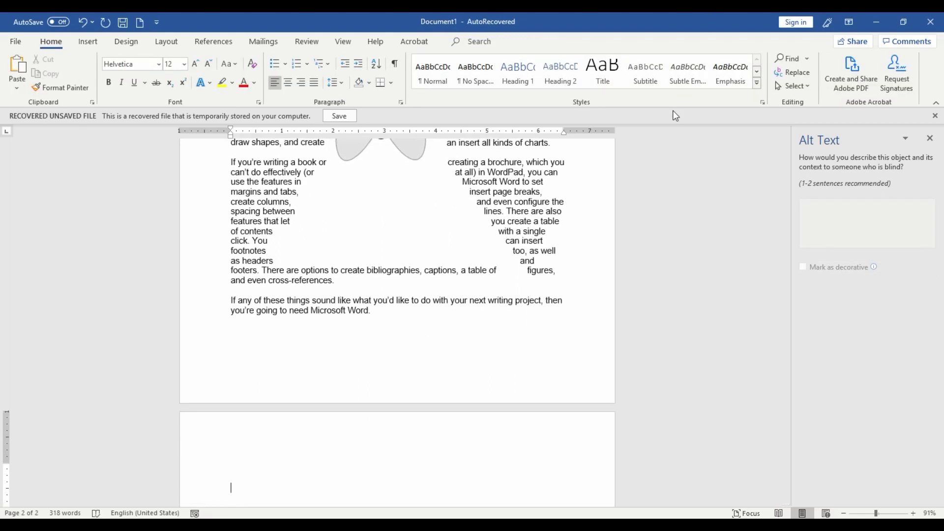
left_click(127, 41)
scroll(333, 459, "down", 5)
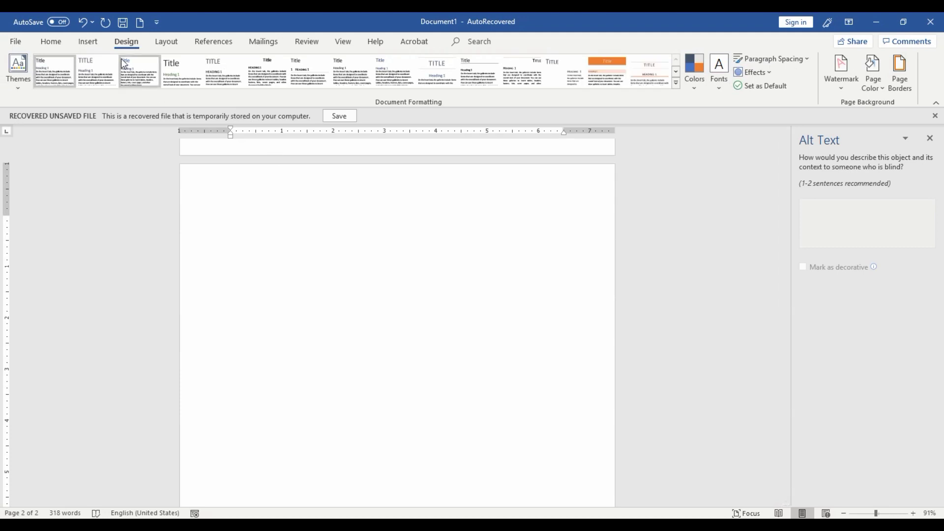
left_click(88, 42)
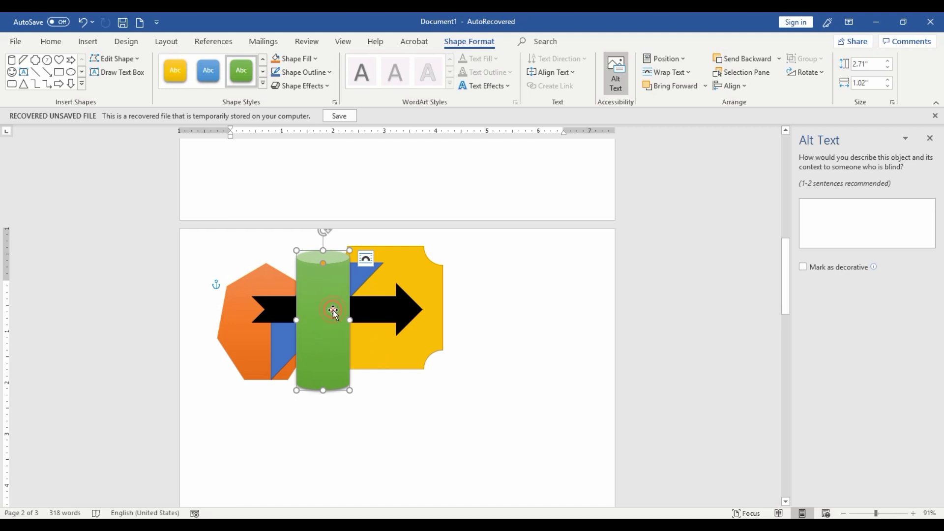
Move the cylinder and arrow right, and stack the parallelogram and yellow shape onto the heptagon
left_click_drag(333, 310, 568, 302)
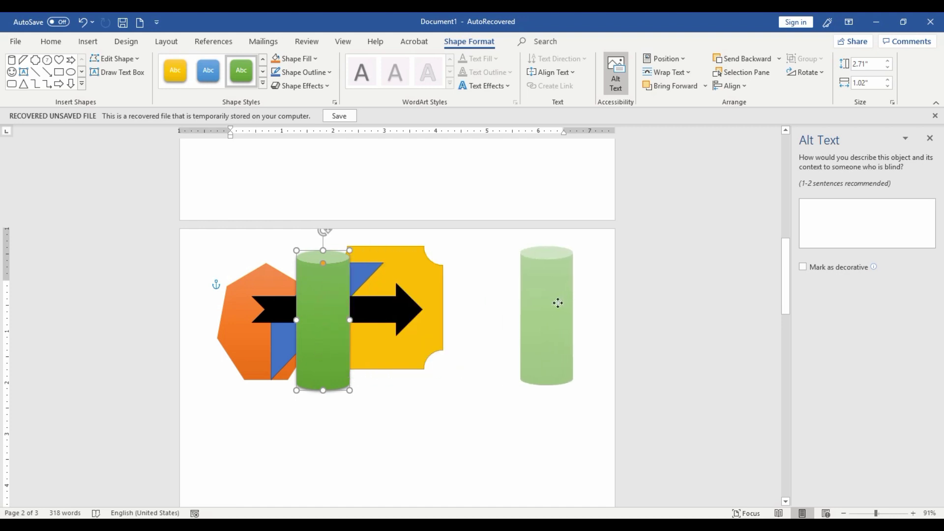
left_click_drag(325, 311, 433, 311)
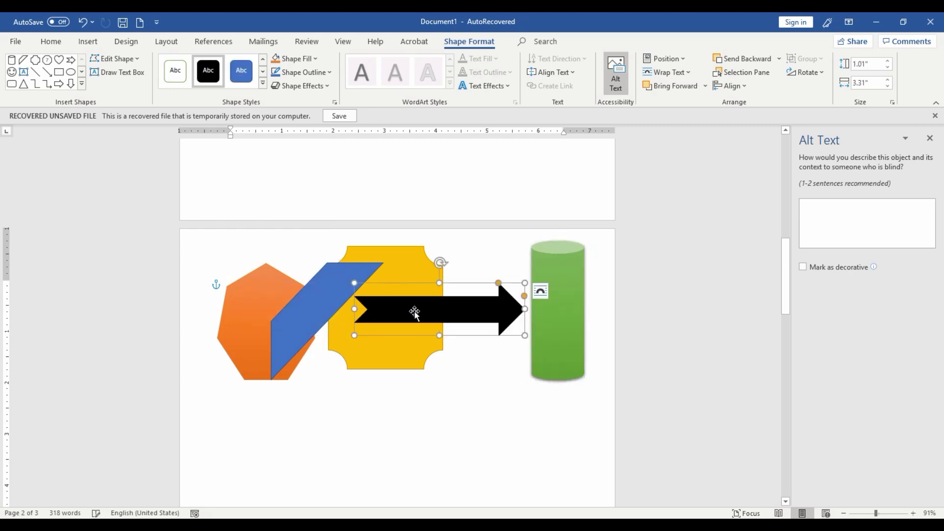
left_click_drag(257, 315, 233, 314)
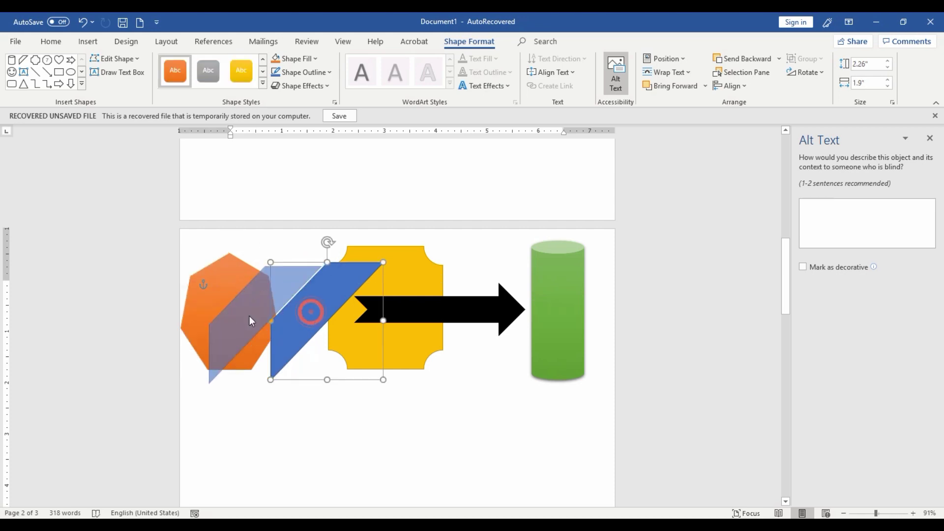
left_click_drag(310, 312, 248, 314)
mouse_move(345, 292)
left_mouse_down()
mouse_move(258, 300)
mouse_move(270, 315)
left_mouse_up()
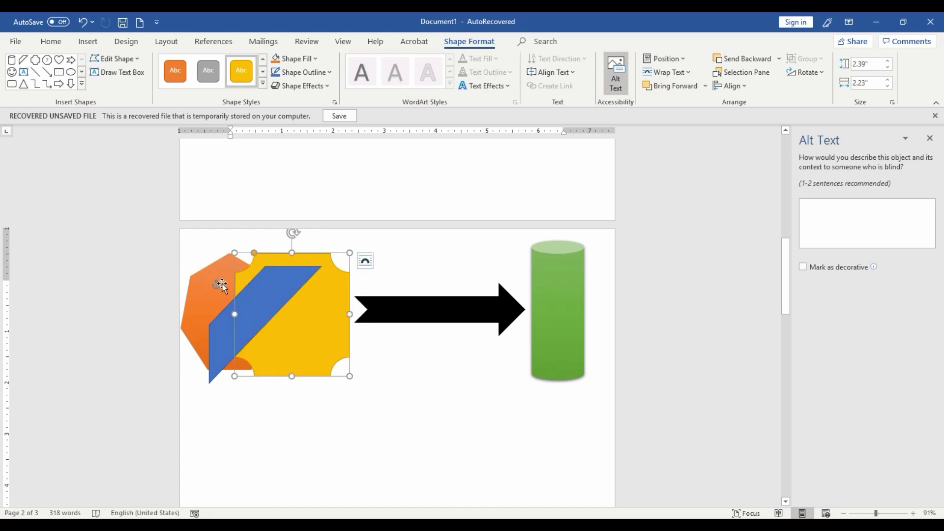
Select the blue parallelogram, step it backward twice, then forward twice
left_click(234, 325)
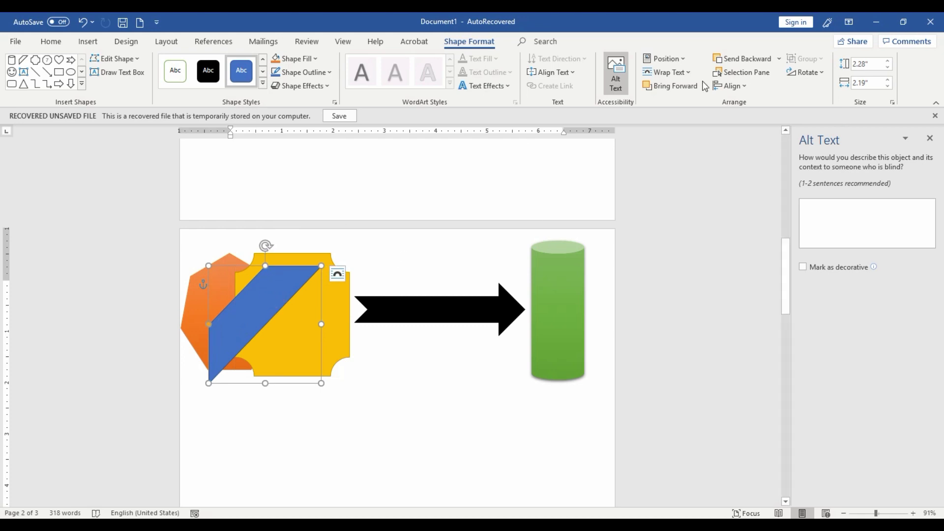
left_click(740, 58)
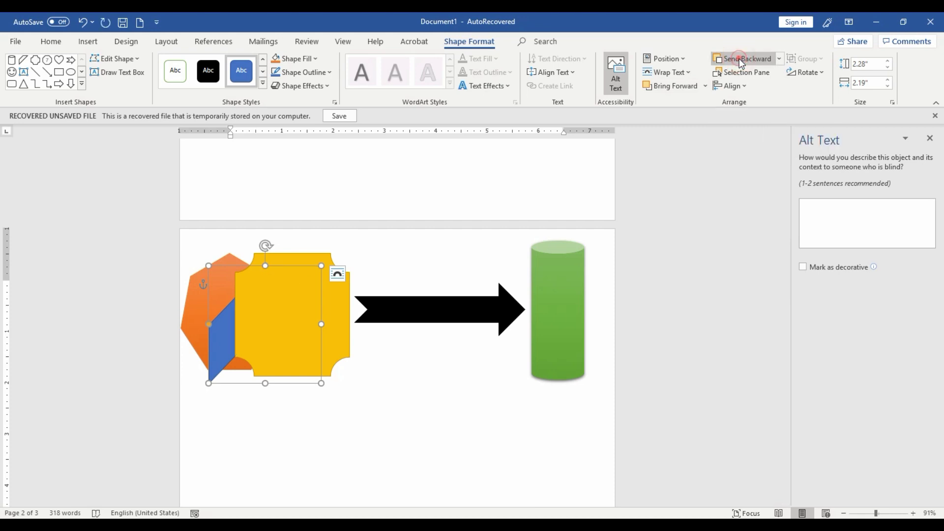
left_click(741, 59)
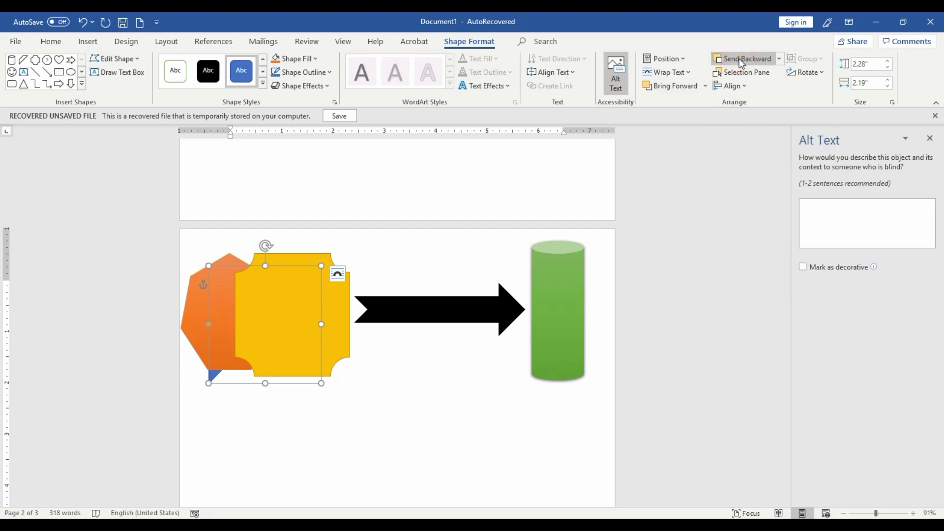
left_click(681, 87)
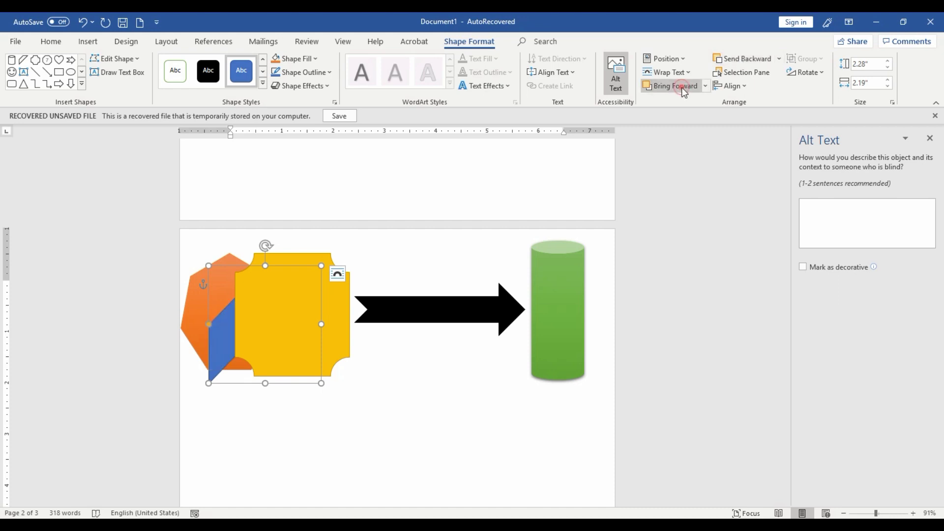
left_click(682, 88)
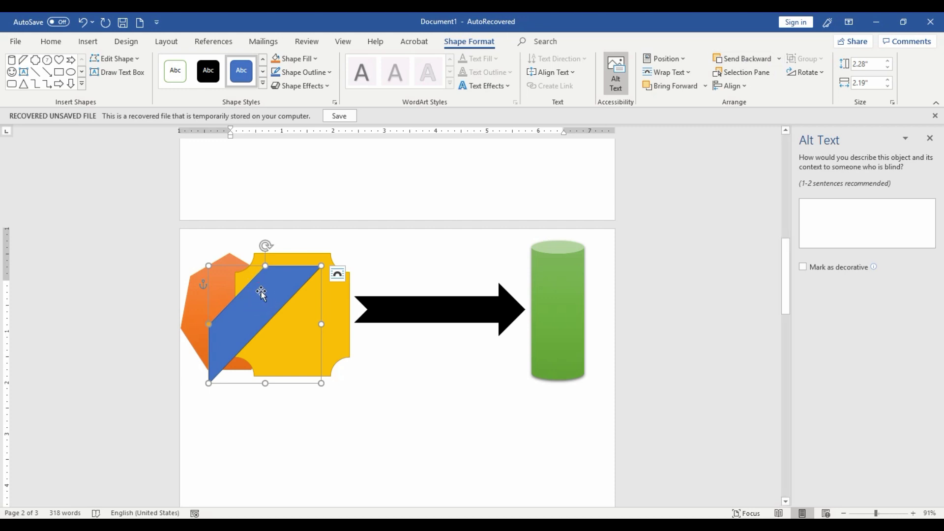
Send the blue parallelogram to the back, leaving the Bring Forward choices unchanged
left_click(779, 58)
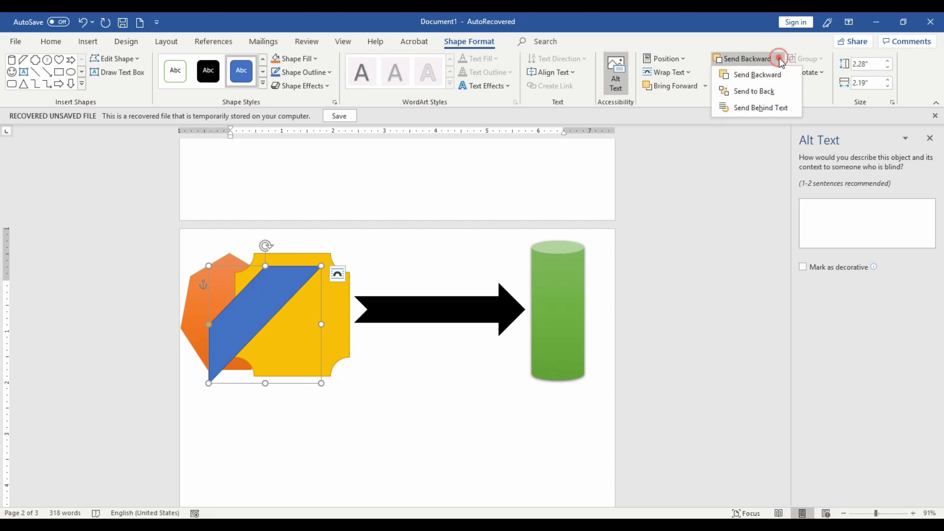
left_click(760, 92)
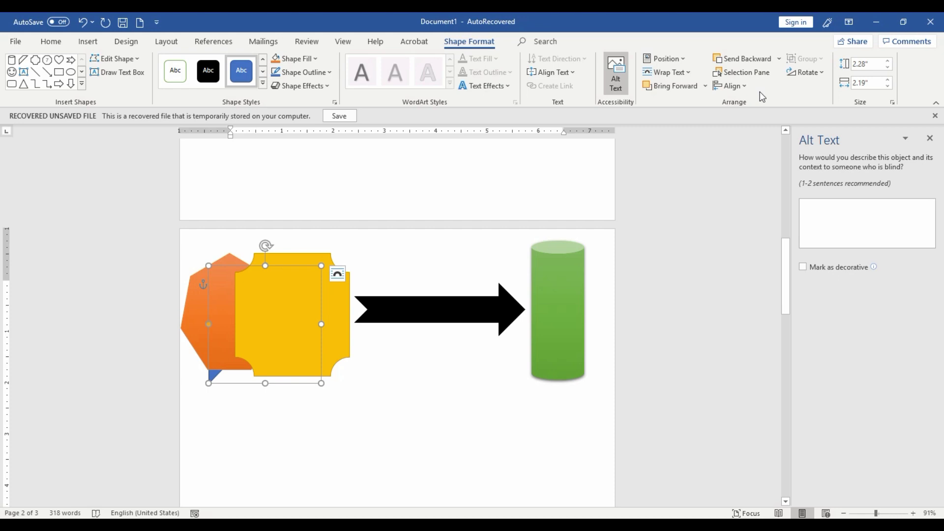
left_click(706, 86)
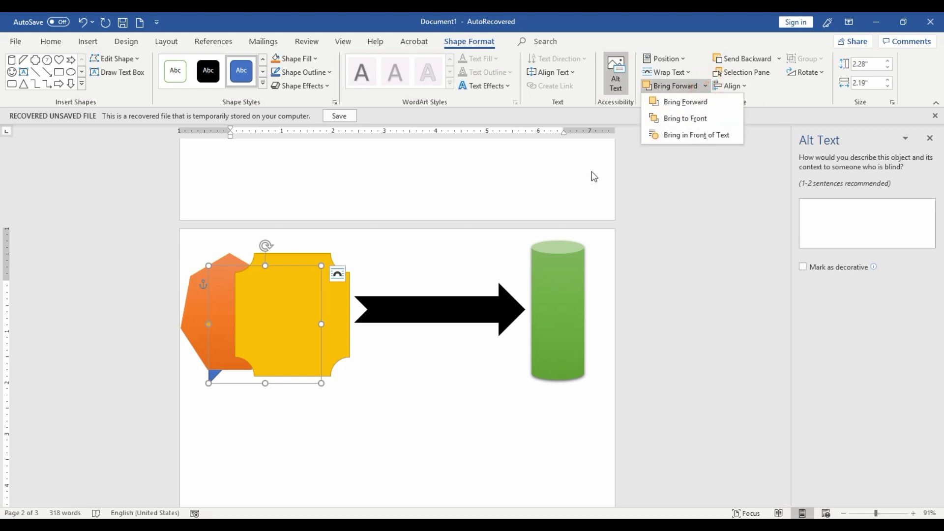
left_click(189, 314)
Select the hidden blue parallelogram and bring it forward, then to the very front
left_click(196, 313)
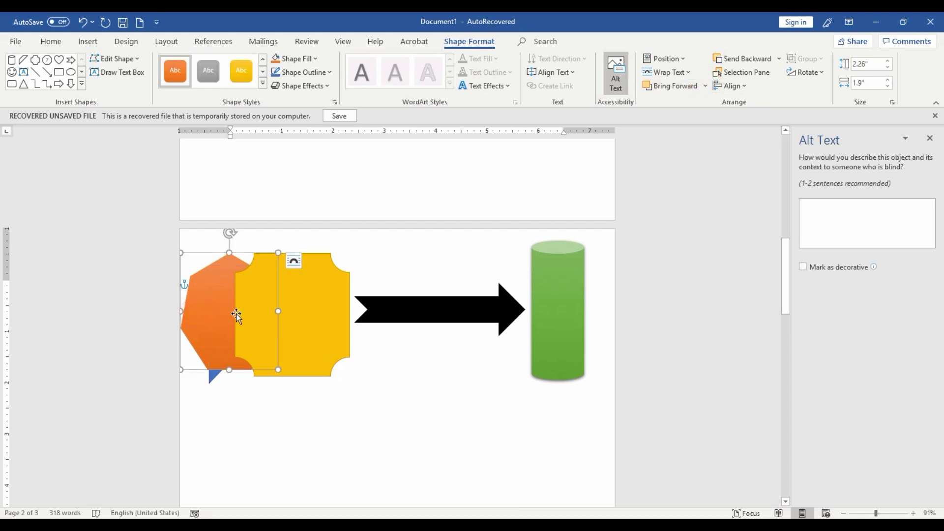
left_click(312, 309)
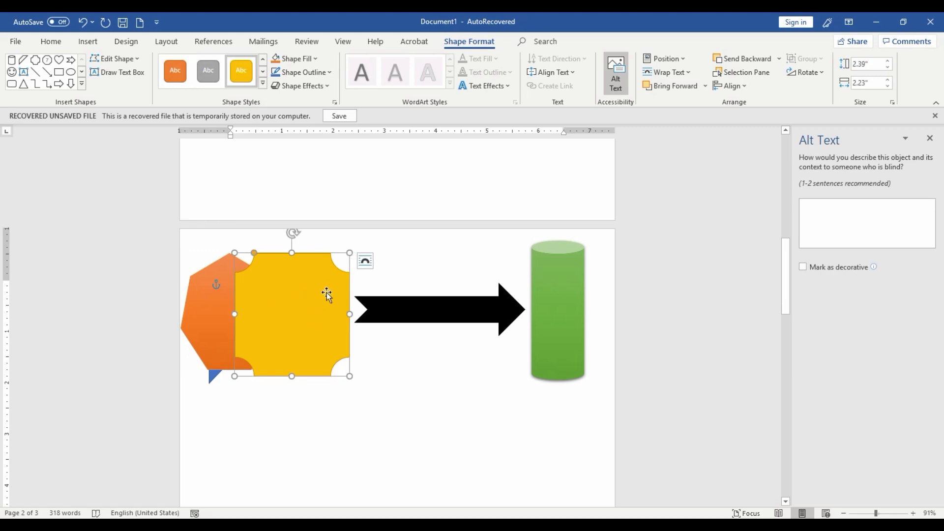
left_click(242, 311)
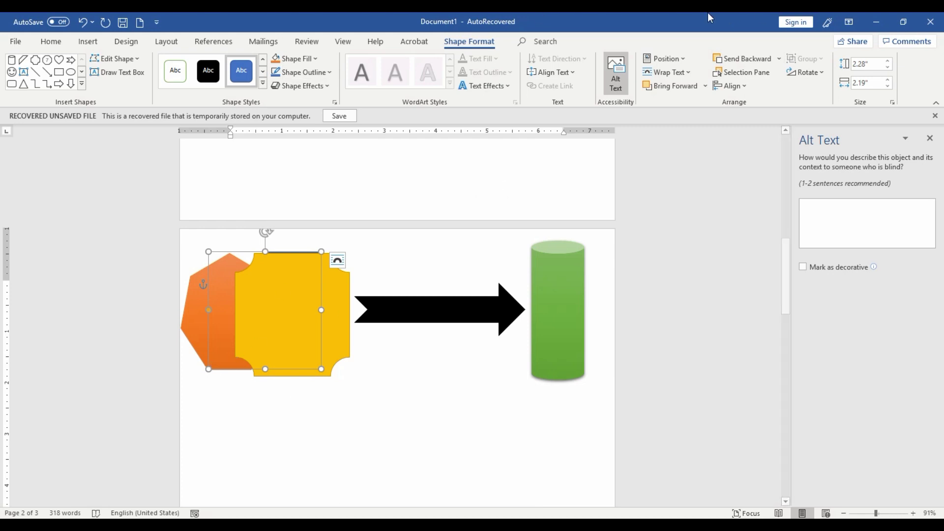
left_click(684, 92)
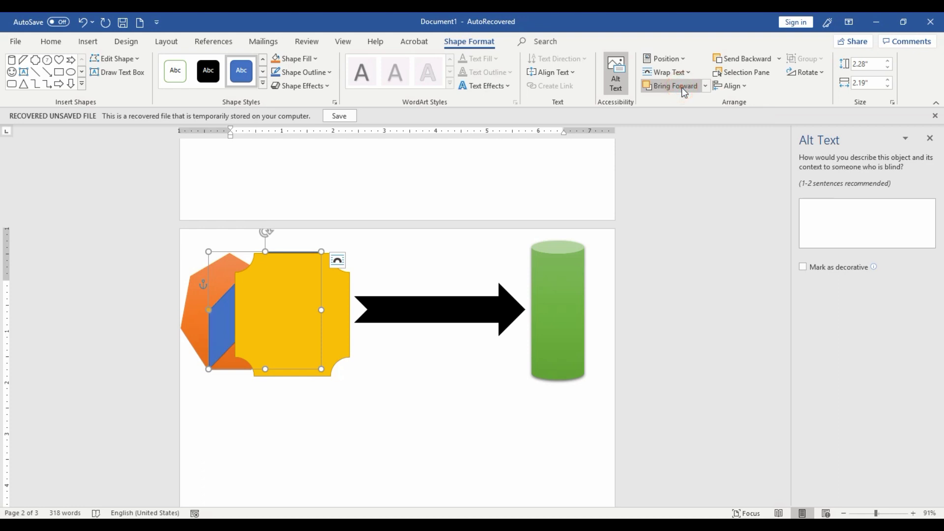
left_click(706, 86)
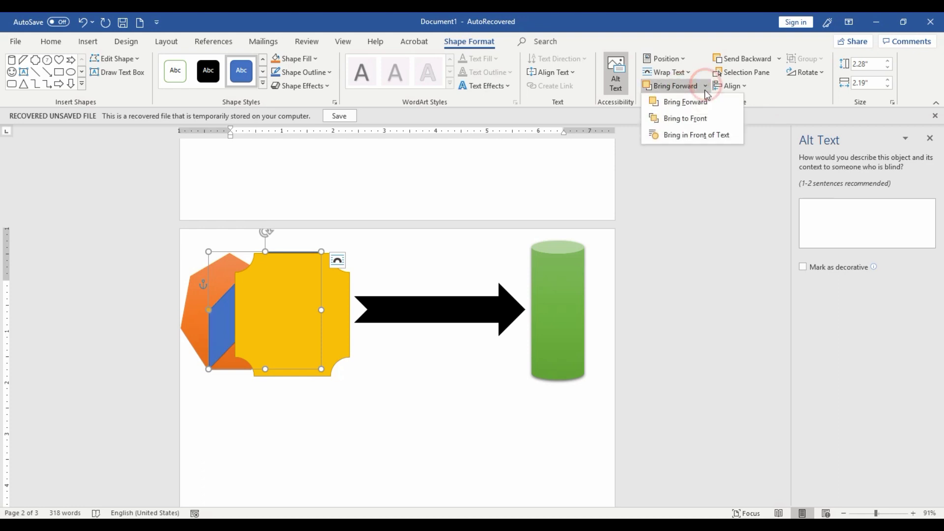
left_click(697, 120)
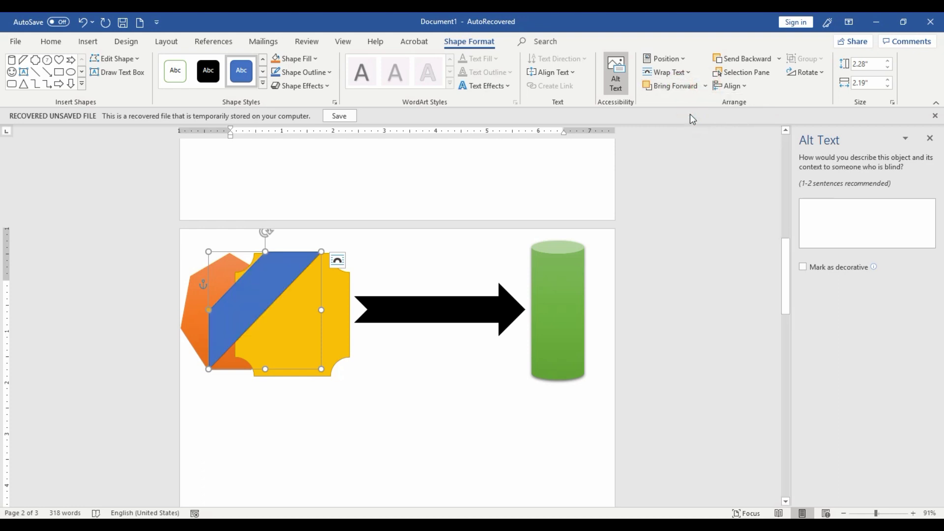
Nudge the orange heptagon slightly, then send the parallelogram back behind all shapes
left_click(282, 337)
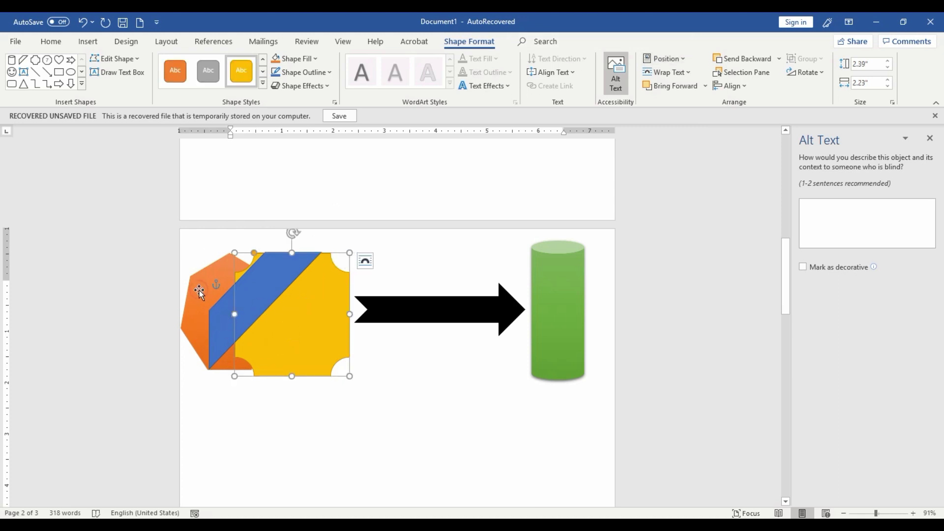
left_click_drag(199, 291, 206, 296)
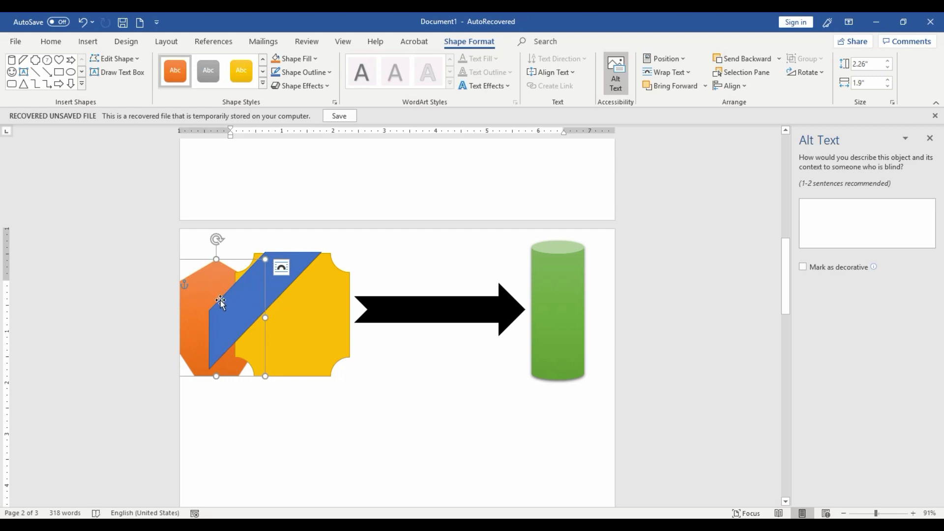
left_click(249, 291)
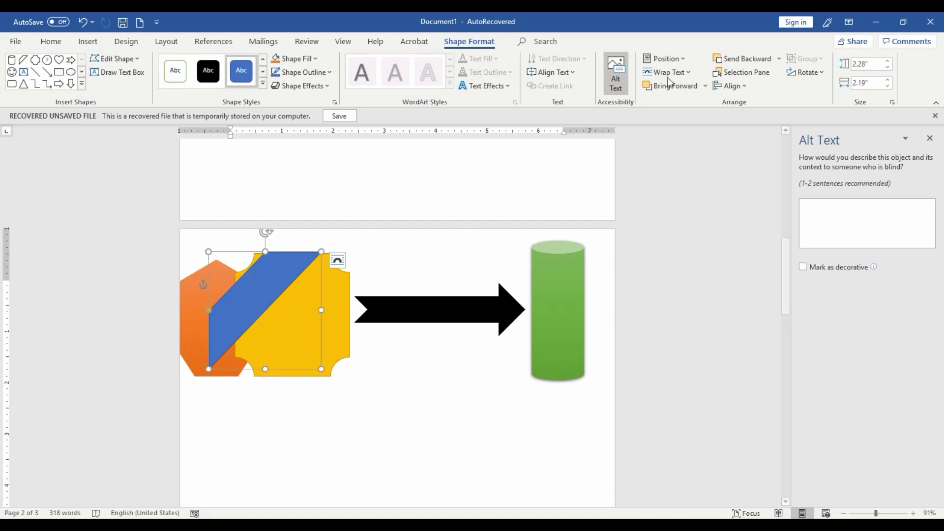
left_click(779, 58)
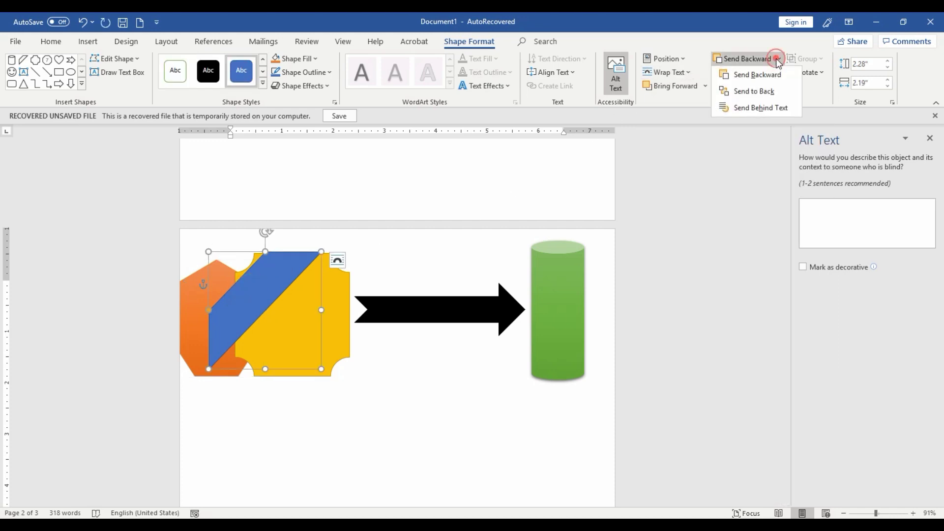
left_click(754, 93)
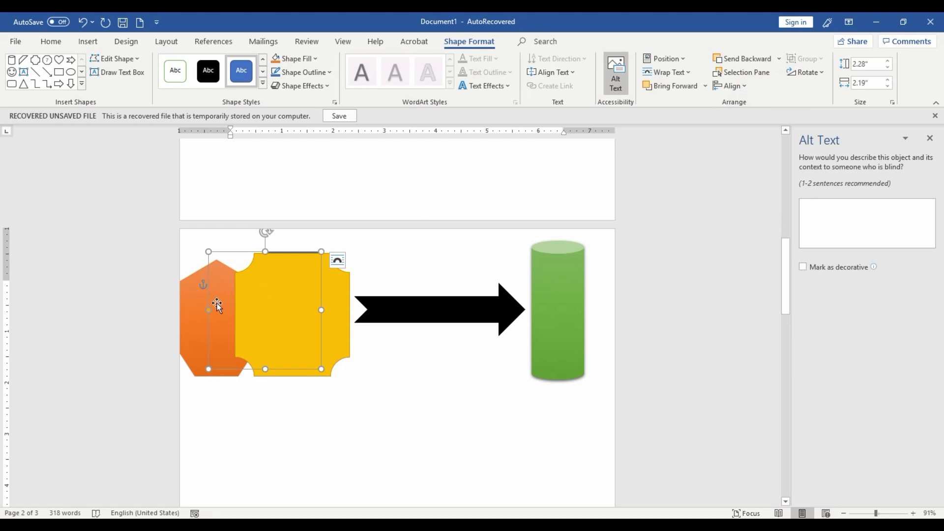
left_click(277, 304)
Shift the yellow shape right, set the parallelogram between it and the hexagon, and rotate the hexagon
left_click_drag(310, 305, 343, 307)
left_click(266, 270)
mouse_move(266, 275)
left_mouse_down()
mouse_move(268, 300)
mouse_move(248, 303)
mouse_move(215, 359)
left_mouse_up()
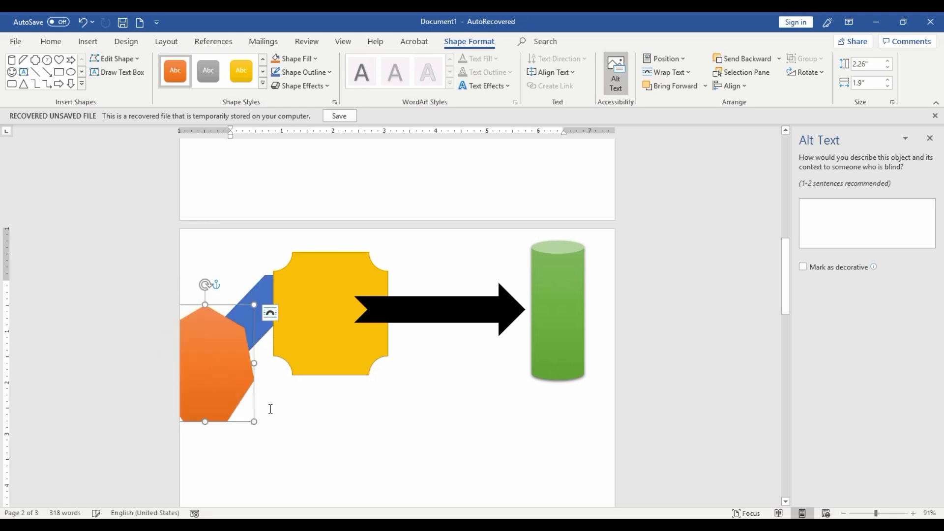
left_click_drag(265, 291, 281, 307)
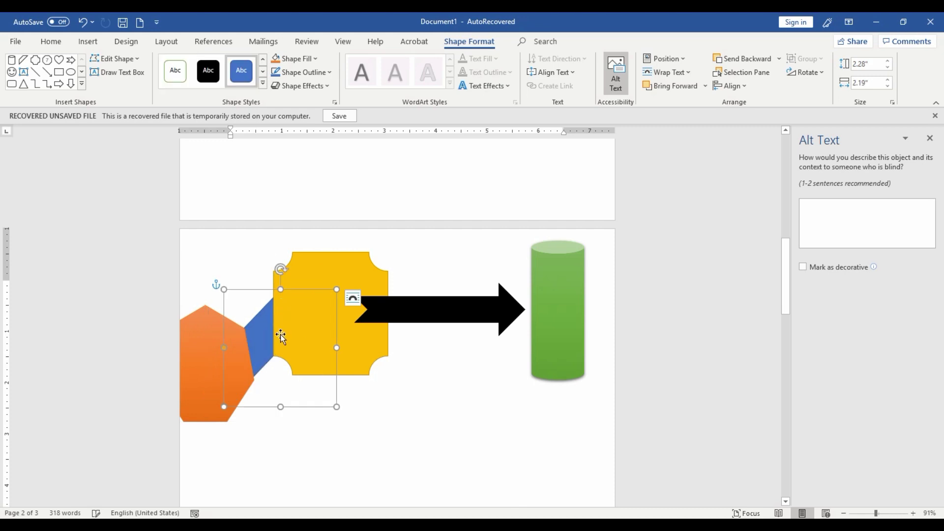
left_click(214, 373)
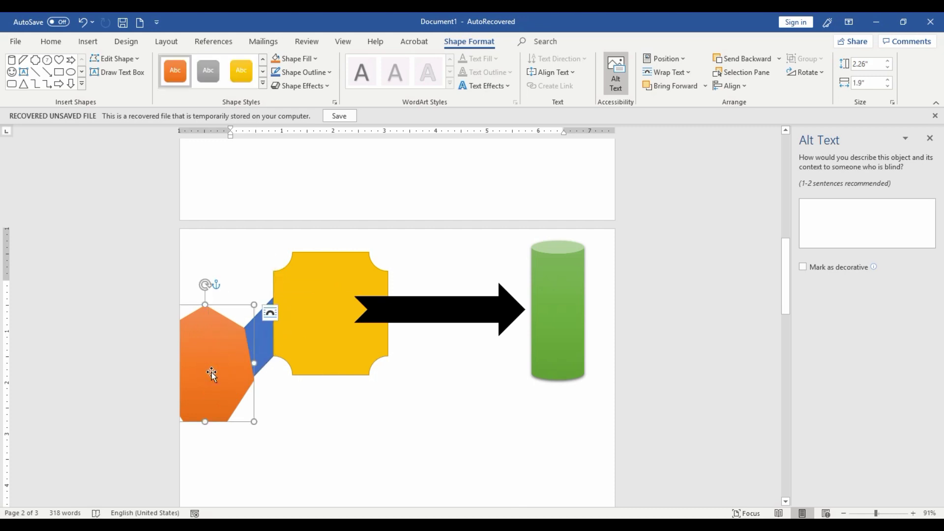
left_click_drag(205, 285, 225, 289)
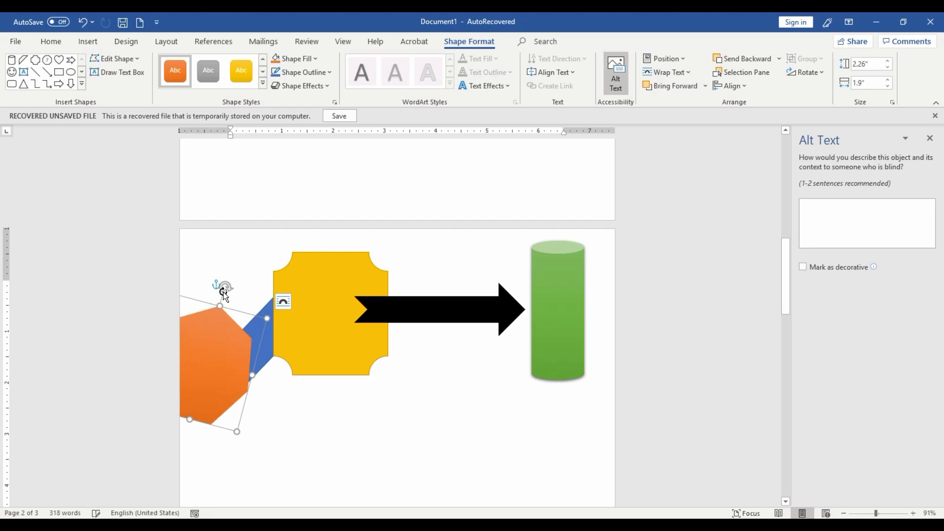
Move the black arrow and the green cylinder slightly to the right
left_click(323, 337)
left_click(432, 314)
left_click_drag(433, 314, 449, 314)
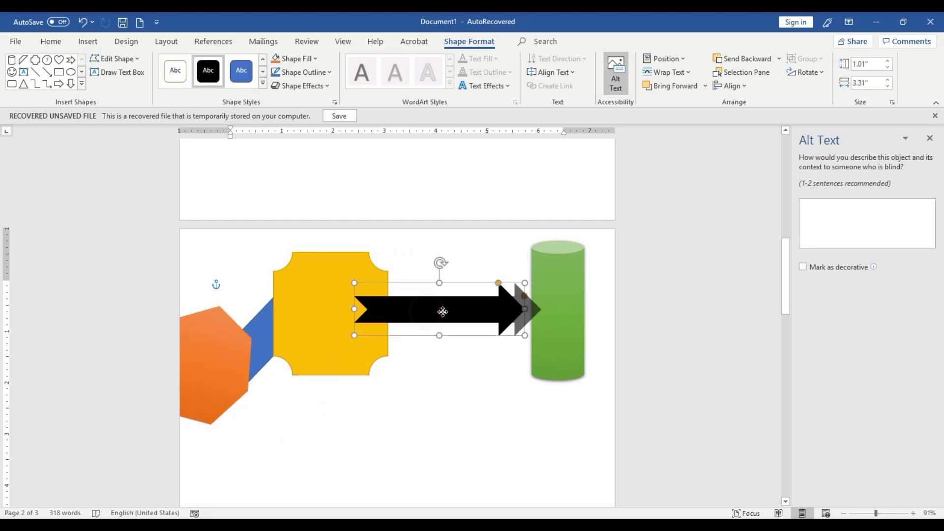
left_click_drag(552, 306, 564, 306)
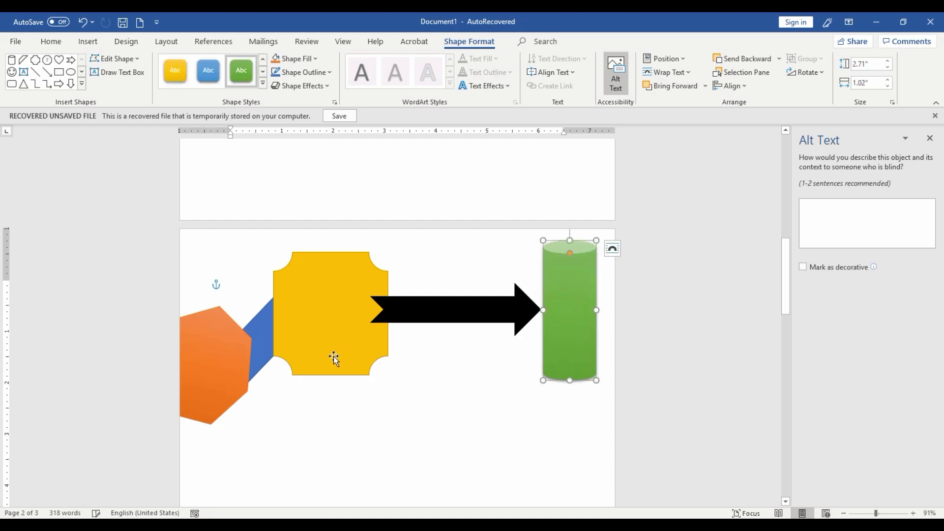
Send the black arrow backward behind the yellow shape and check the layering
left_click(379, 314)
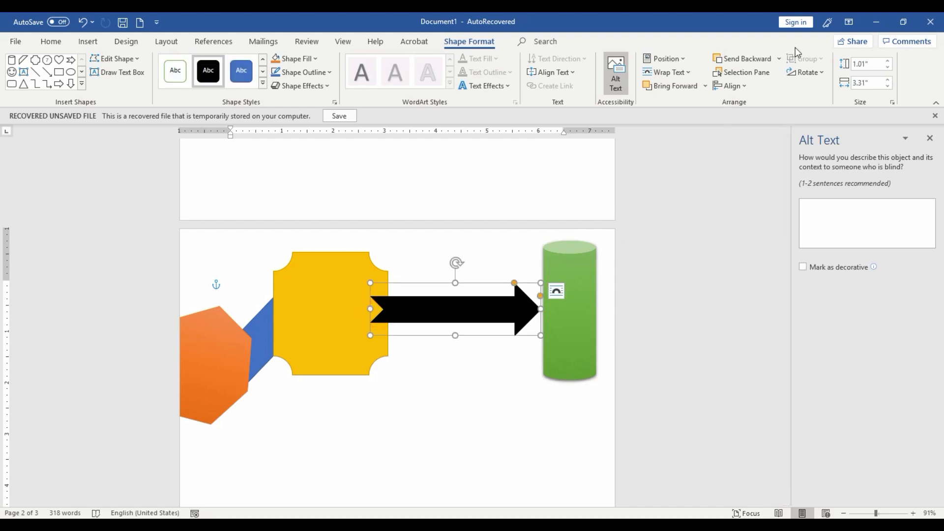
left_click(745, 62)
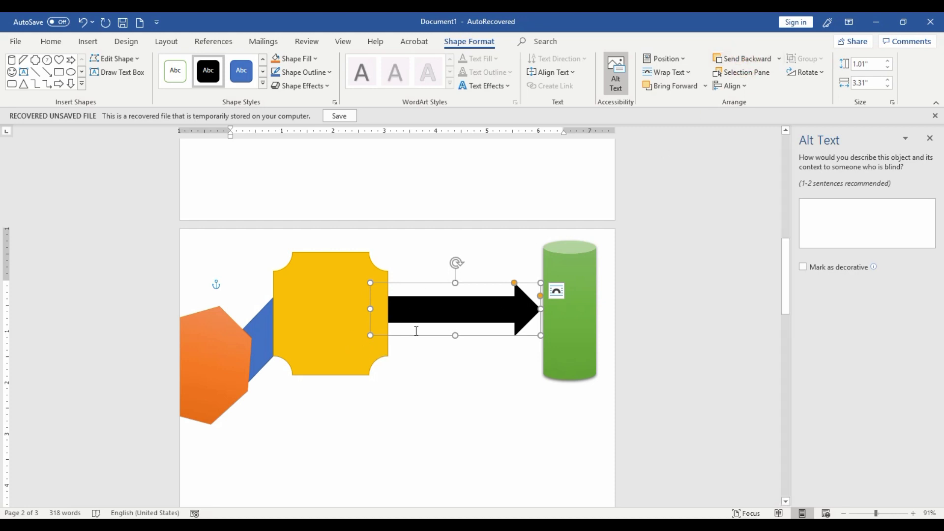
left_click(290, 433)
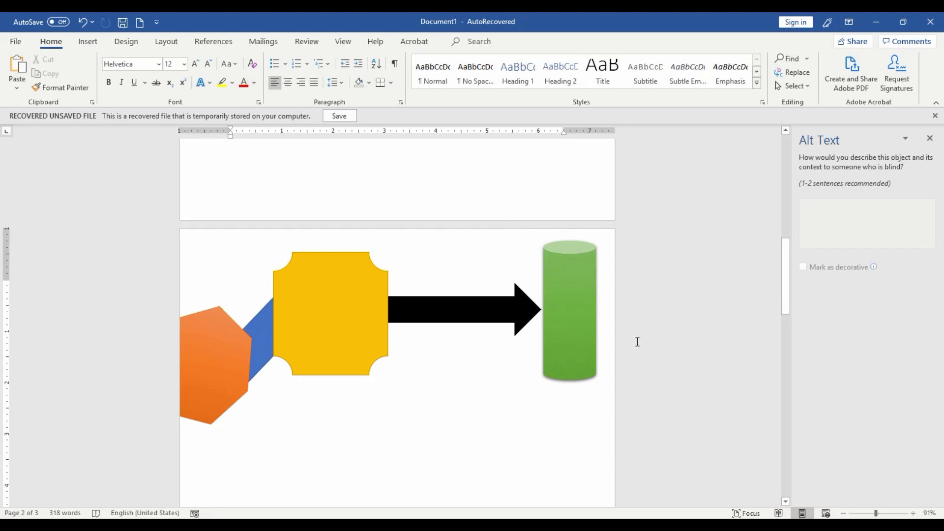
left_click(345, 302)
left_click(493, 317)
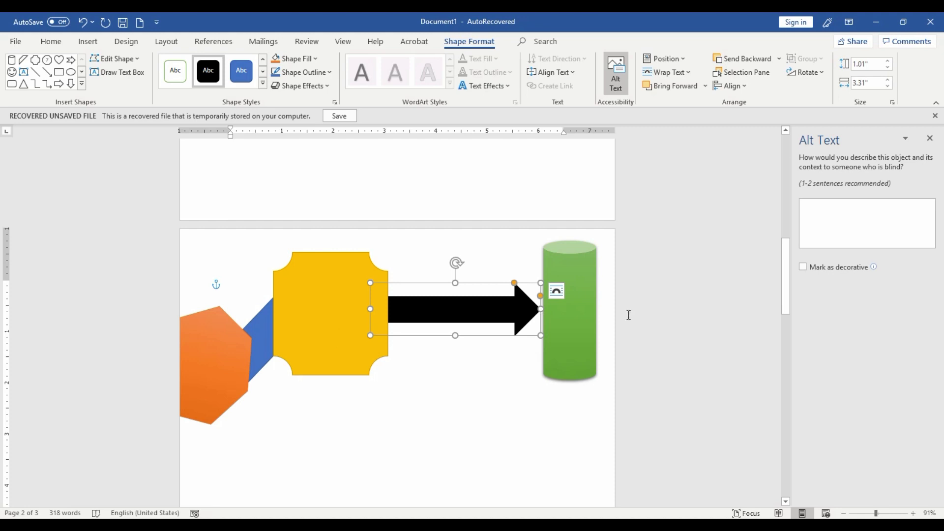
left_click(317, 369)
left_click(323, 324)
On the photo page, move the chicken down-left and the cheetah down-right
scroll(451, 399, "down", 1)
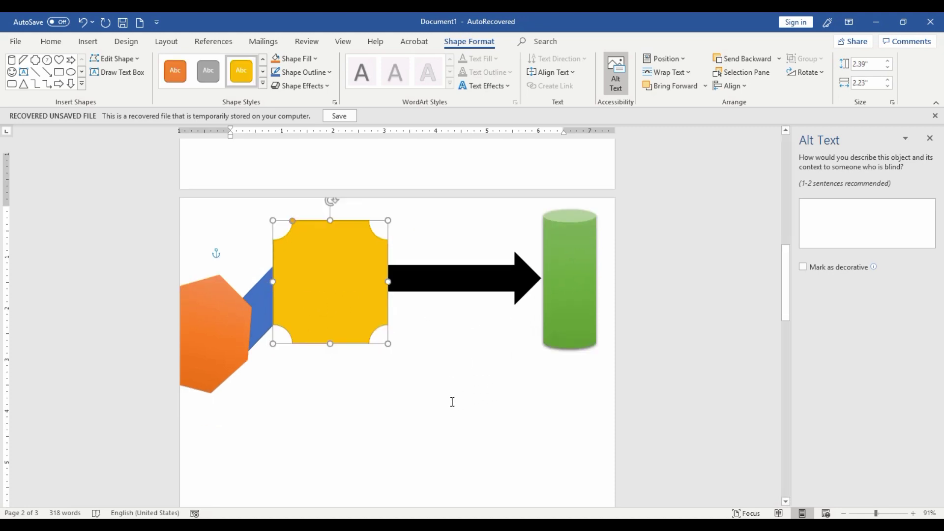
scroll(453, 398, "down", 4)
scroll(454, 398, "up", 4)
scroll(454, 397, "down", 4)
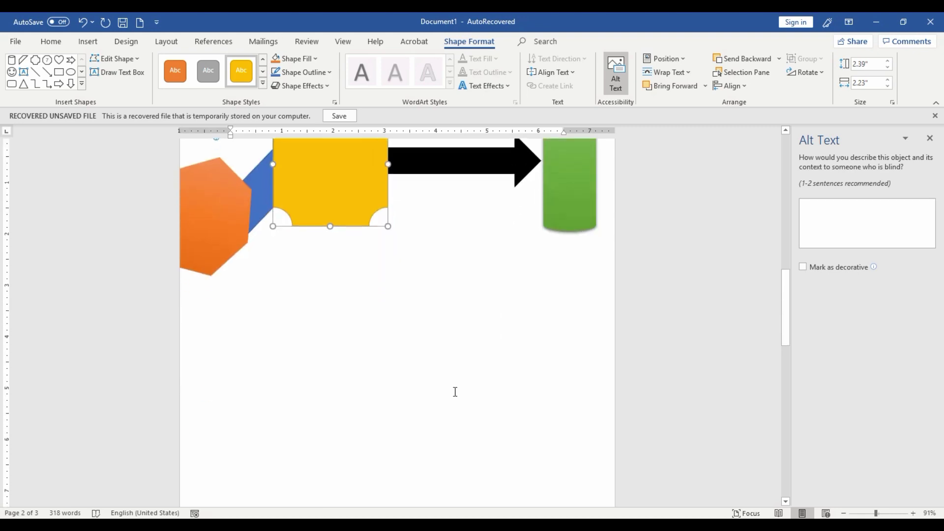
scroll(454, 398, "down", 4)
scroll(455, 398, "down", 4)
scroll(454, 395, "down", 2)
scroll(454, 393, "down", 5)
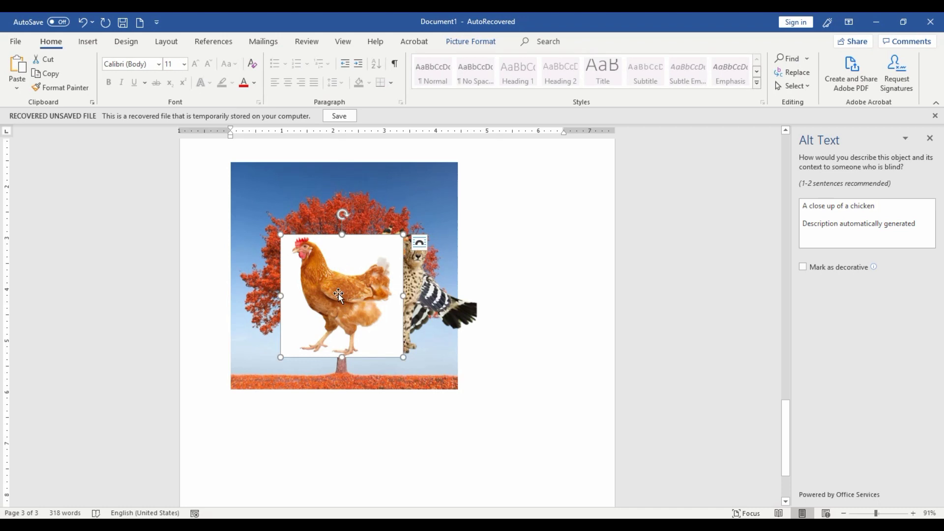
left_click_drag(334, 278, 295, 342)
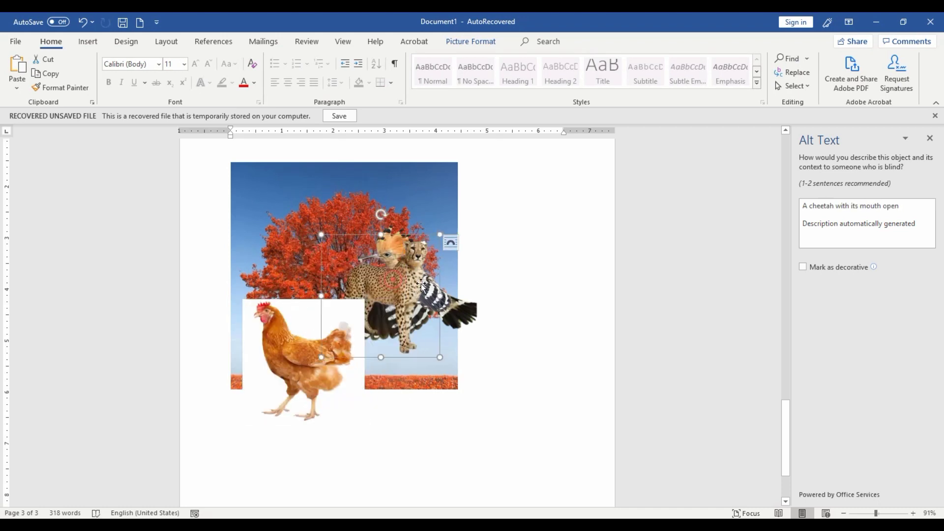
left_click_drag(423, 285, 441, 325)
Enlarge the autumn tree photo from its corner and shift it down and right
scroll(448, 337, "down", 2)
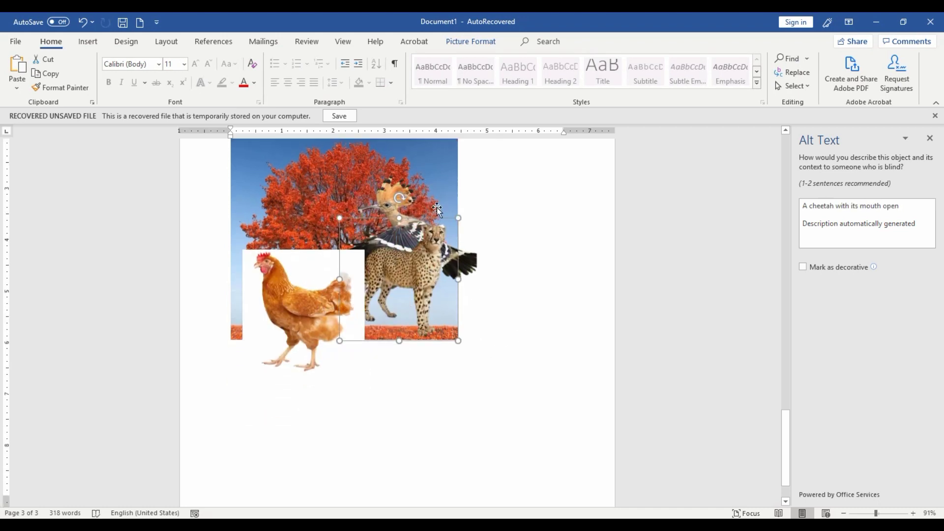
scroll(496, 350, "up", 3)
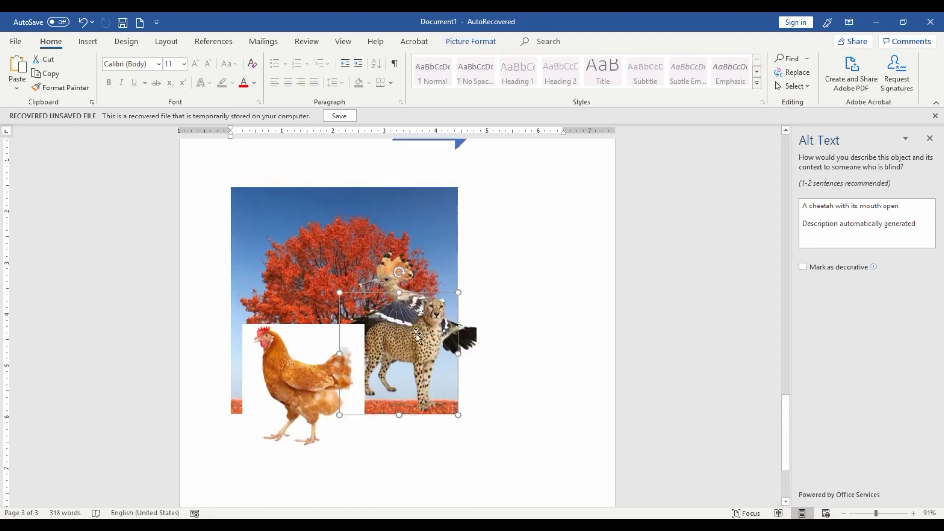
left_click(386, 237)
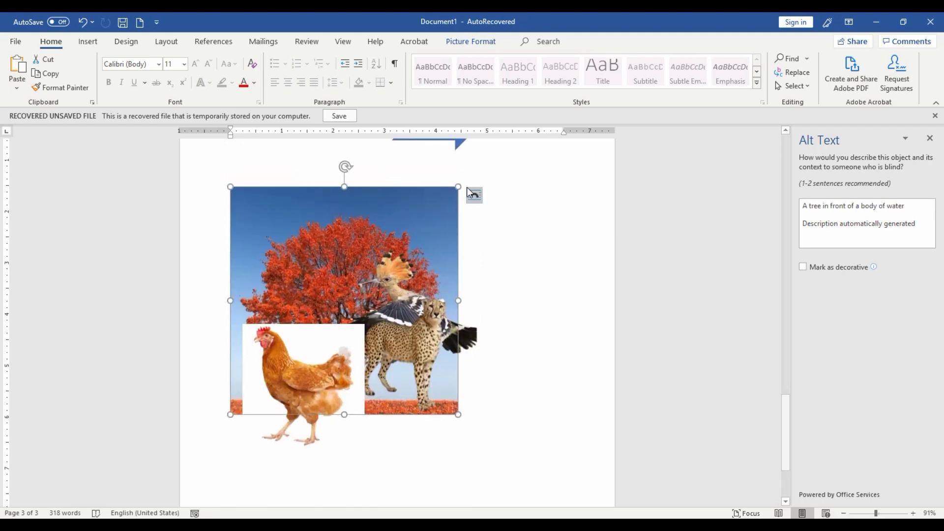
left_click_drag(458, 187, 546, 180)
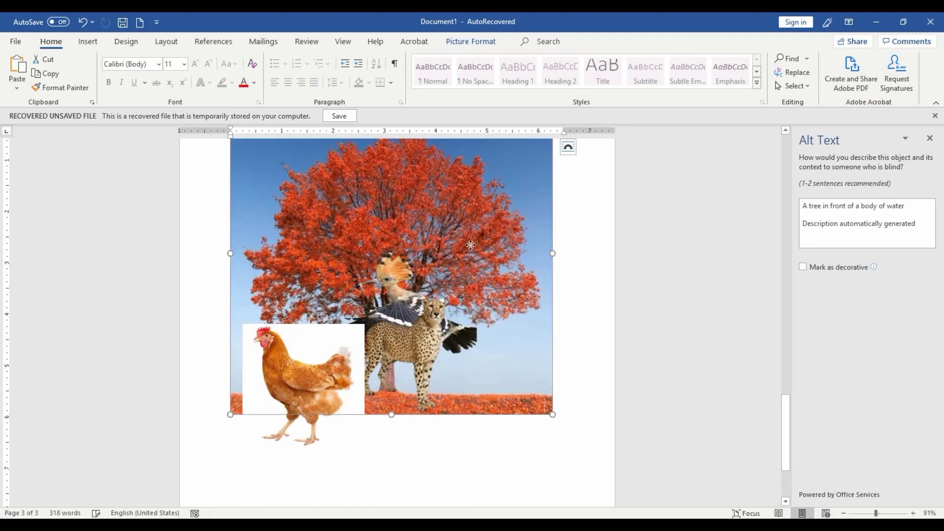
left_click_drag(475, 324, 498, 364)
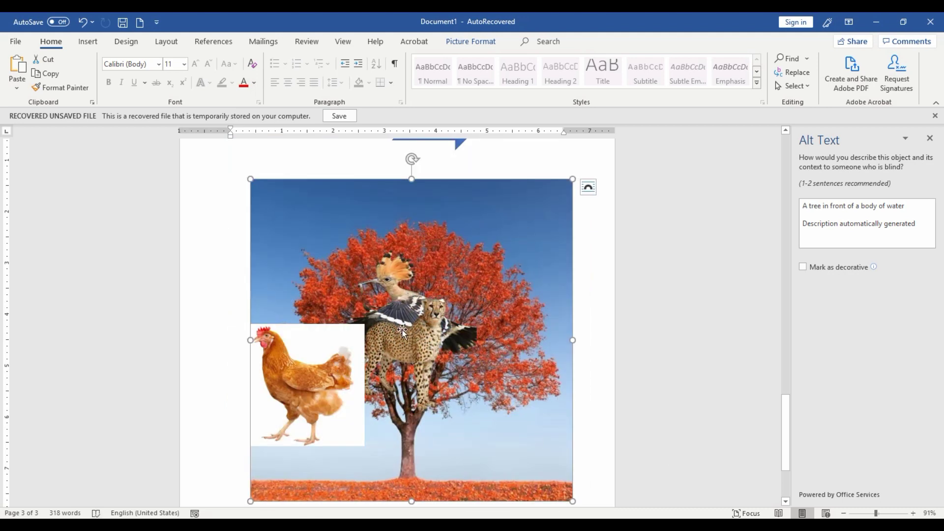
Place the chicken at the tree's lower right and shrink the hoopoe picture
left_click(336, 361)
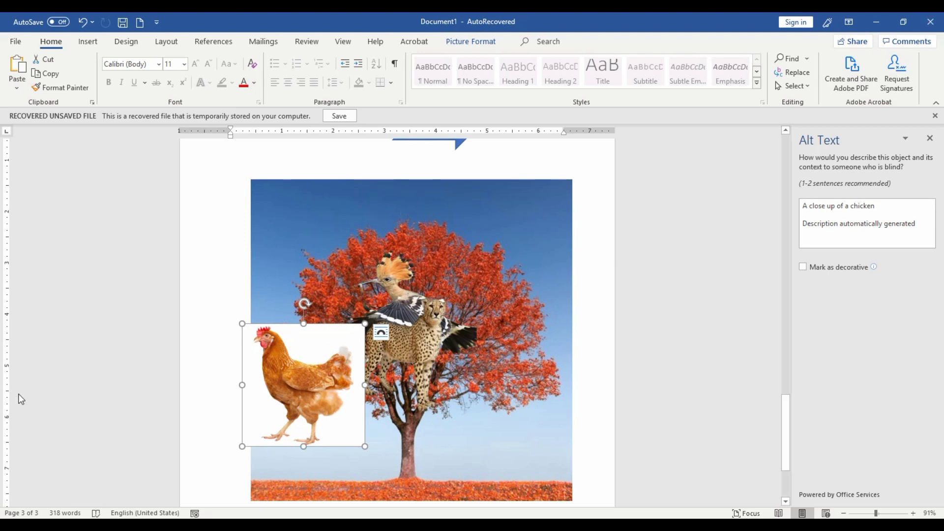
left_click_drag(307, 401, 500, 437)
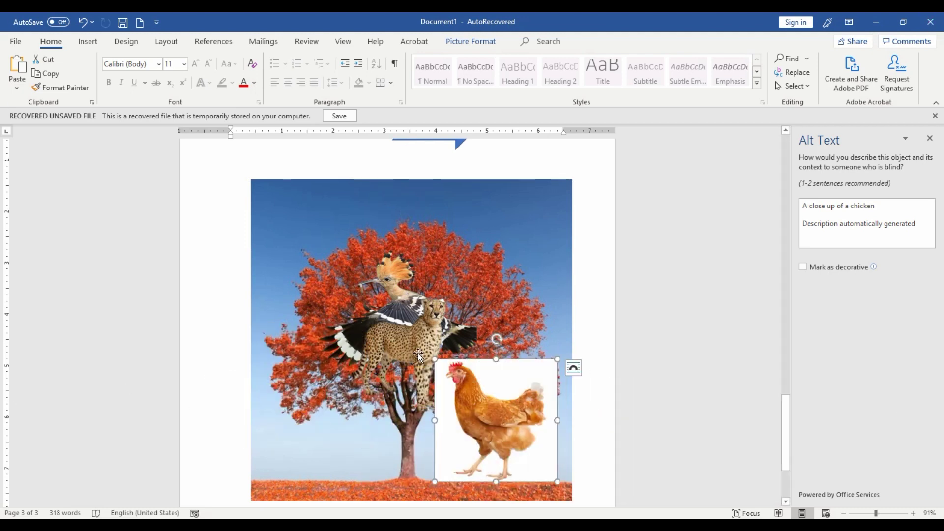
left_click_drag(395, 333, 518, 250)
left_click_drag(392, 148, 443, 224)
Bring the hoopoe picture in front of the tree
left_click(470, 42)
left_click(705, 58)
left_click(645, 86)
Shrink the chicken picture and remove its white background
left_click(510, 392)
left_click_drag(439, 369, 472, 408)
left_click(24, 71)
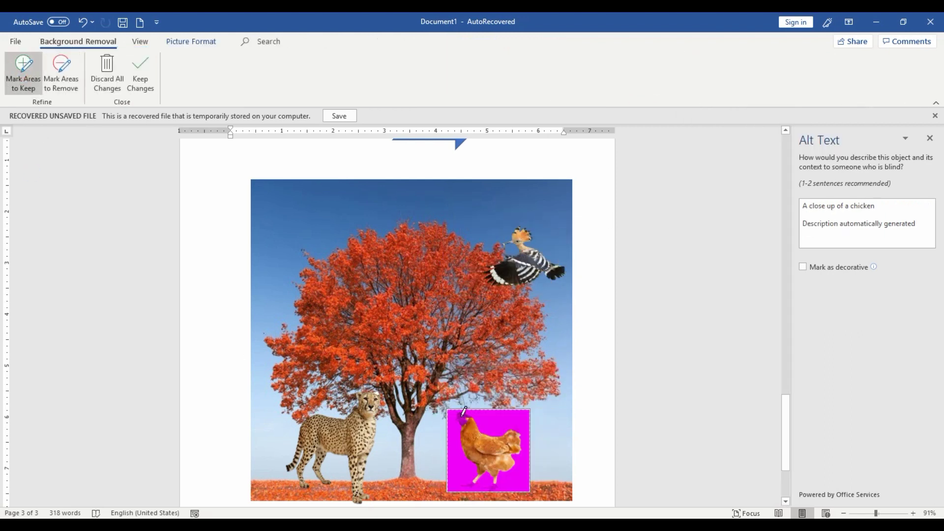
left_click(193, 225)
Move the cheetah to the tree's lower left and scroll to view the whole scene
scroll(376, 380, "down", 1)
left_click(377, 380)
left_click_drag(334, 399, 294, 408)
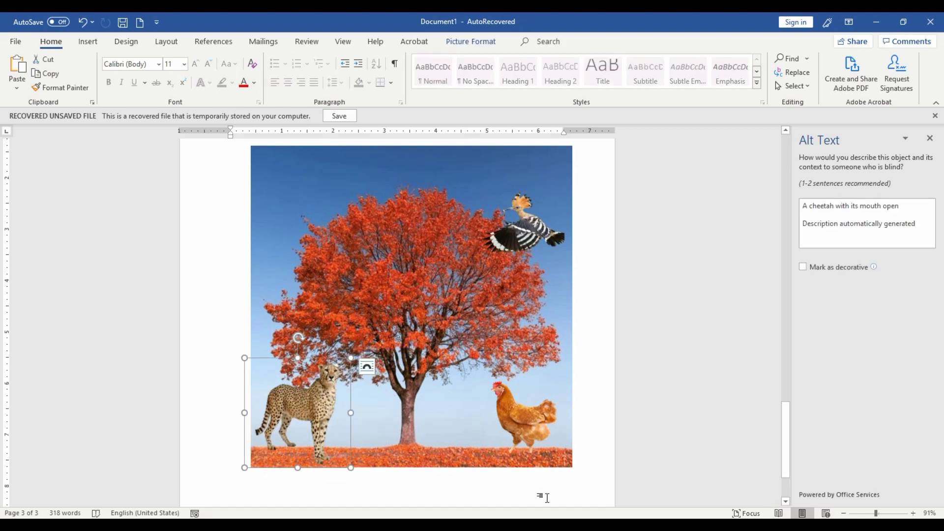
left_click(547, 498)
scroll(565, 487, "up", 2)
scroll(489, 332, "down", 2)
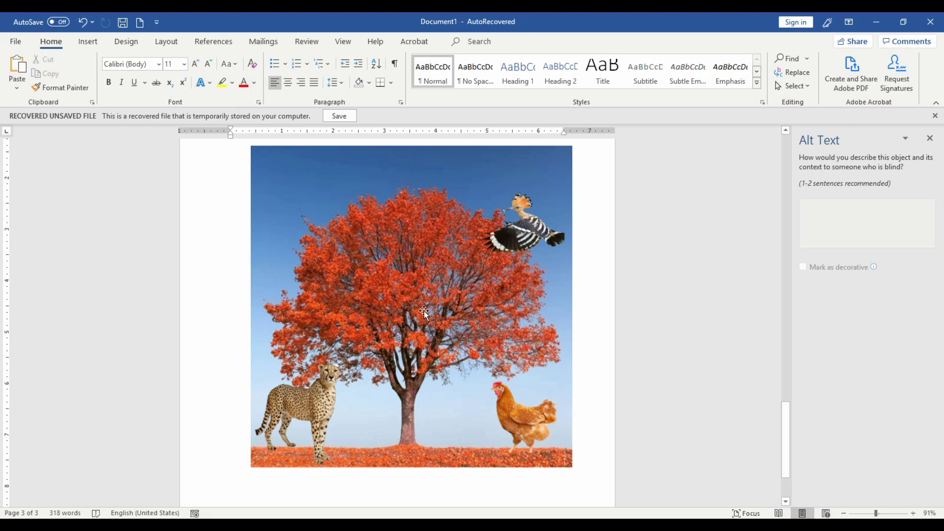
scroll(423, 311, "up", 4)
scroll(483, 307, "down", 2)
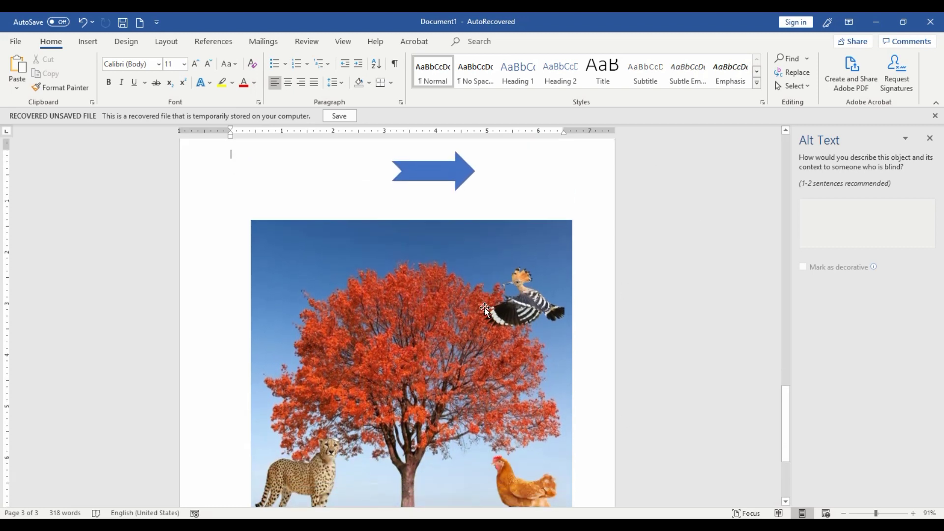
scroll(545, 348, "down", 2)
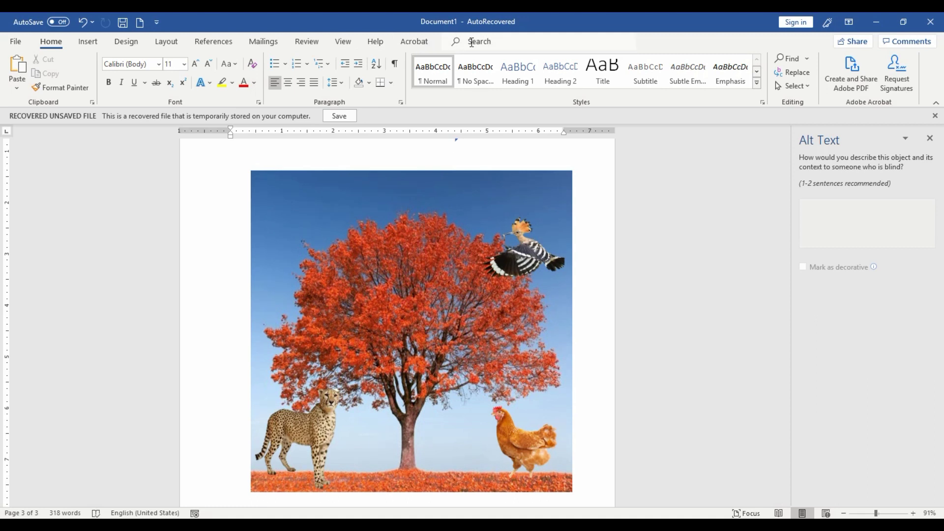
Open the Selection Pane and click Pictures 9, 8, 7 and 6 to identify hen, cheetah, bird and tree
double_click(421, 279)
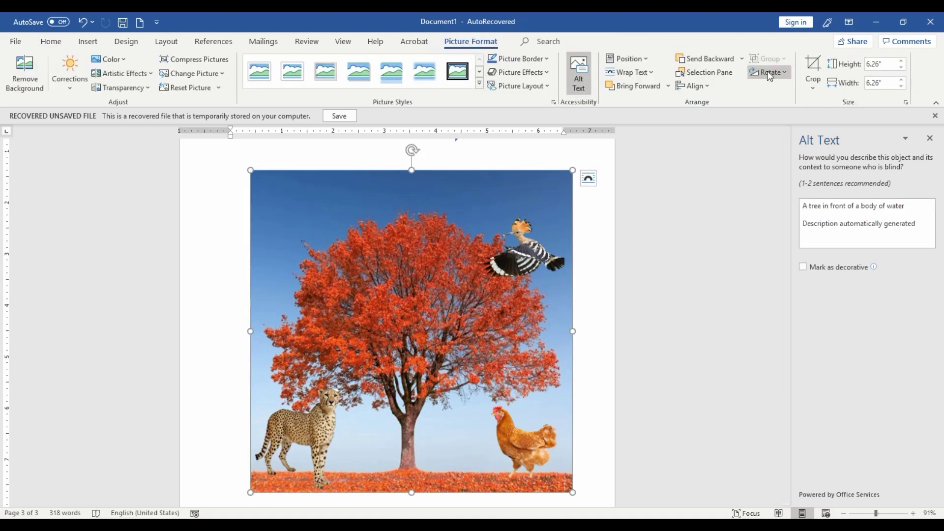
left_click(717, 72)
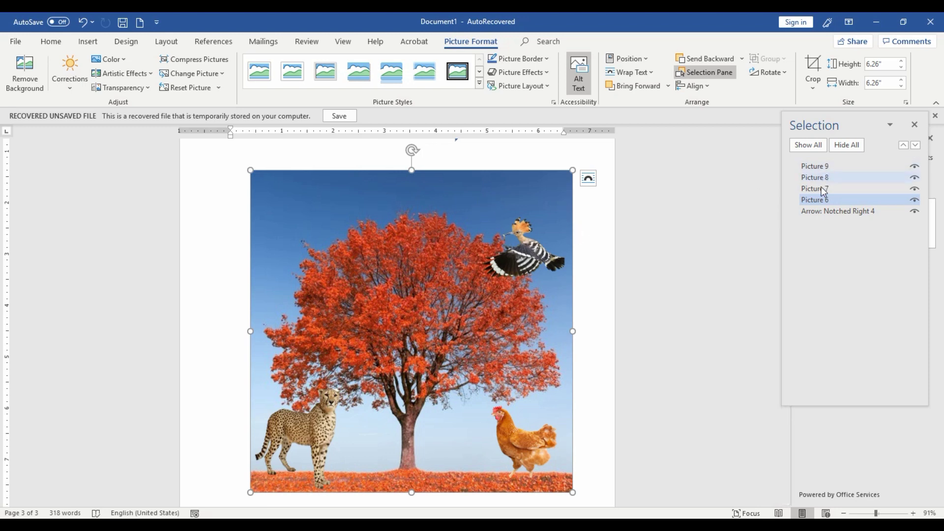
left_click(814, 167)
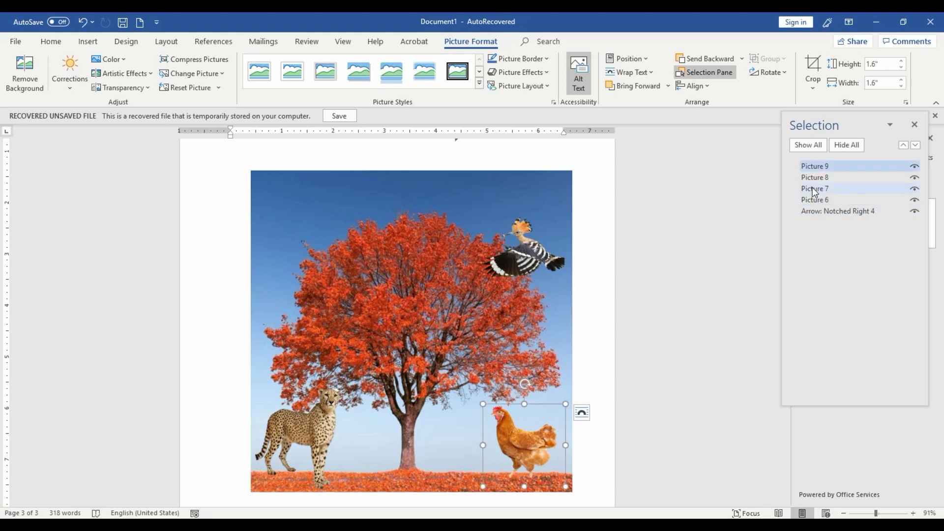
left_click(818, 178)
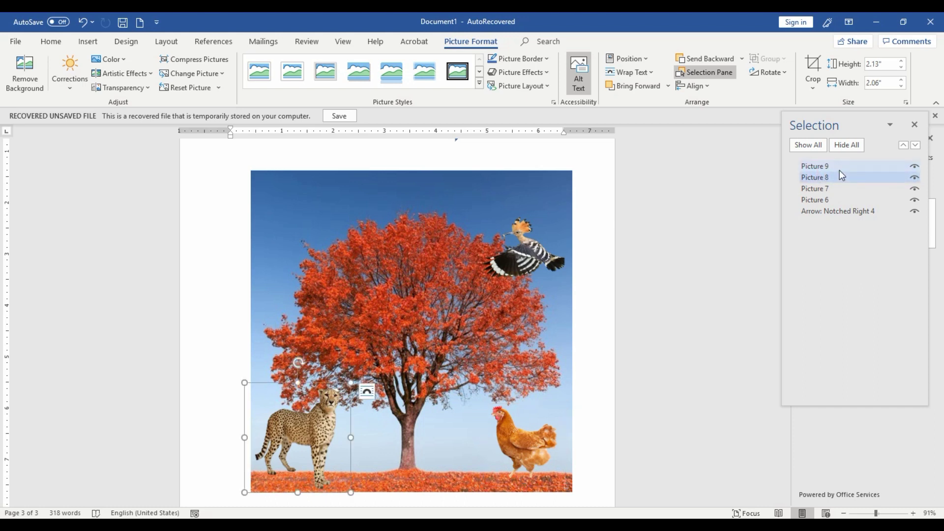
left_click(827, 192)
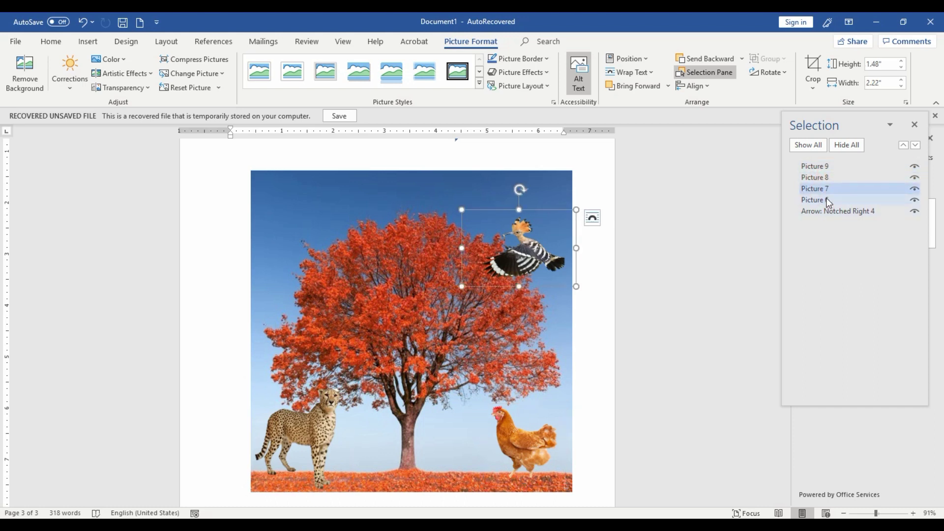
left_click(827, 200)
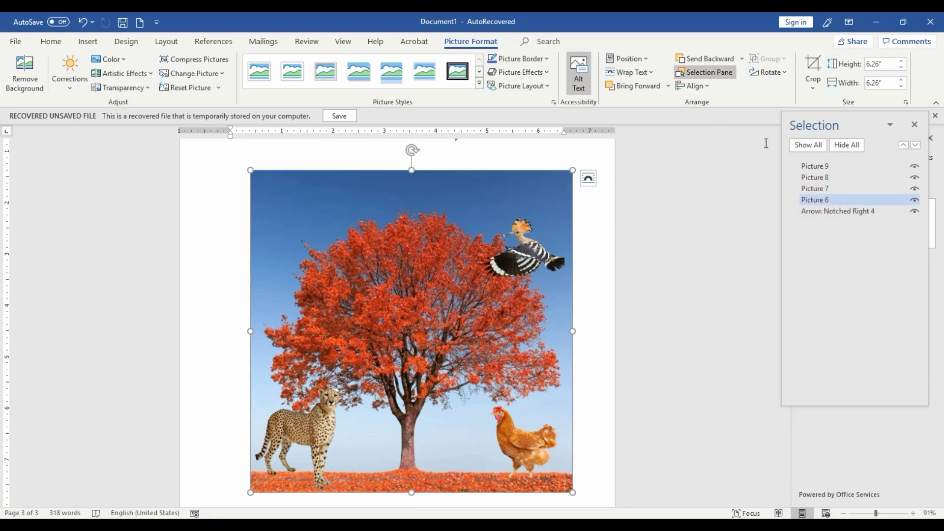
left_click(512, 256)
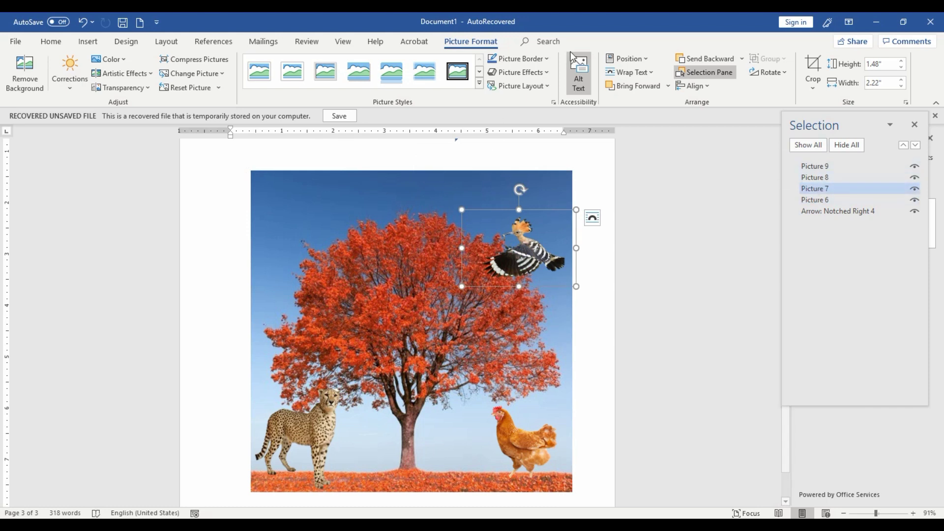
left_click(722, 64)
left_click(447, 301)
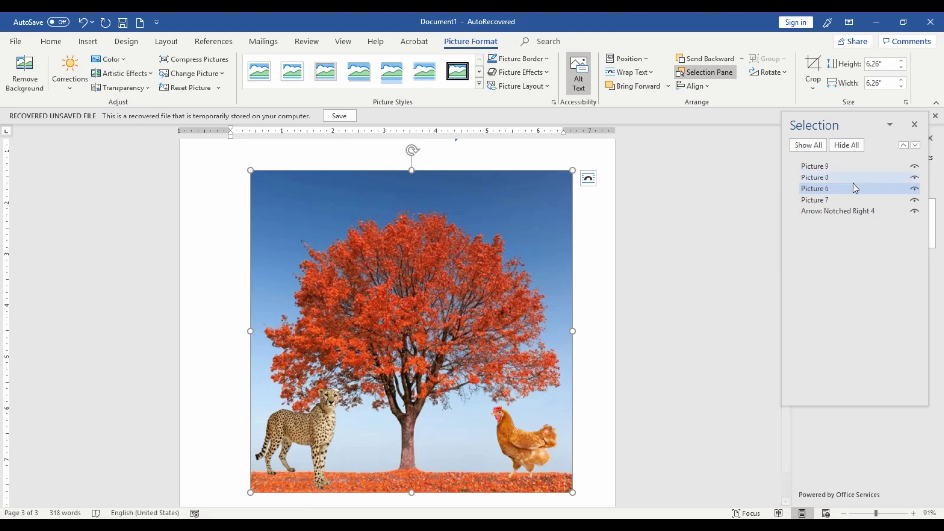
left_click(827, 190)
left_click(843, 211)
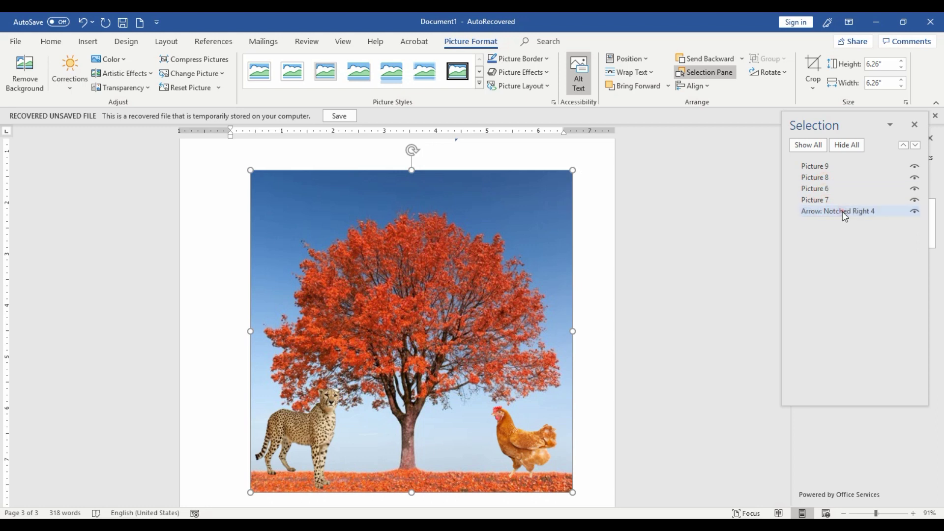
left_click(827, 192)
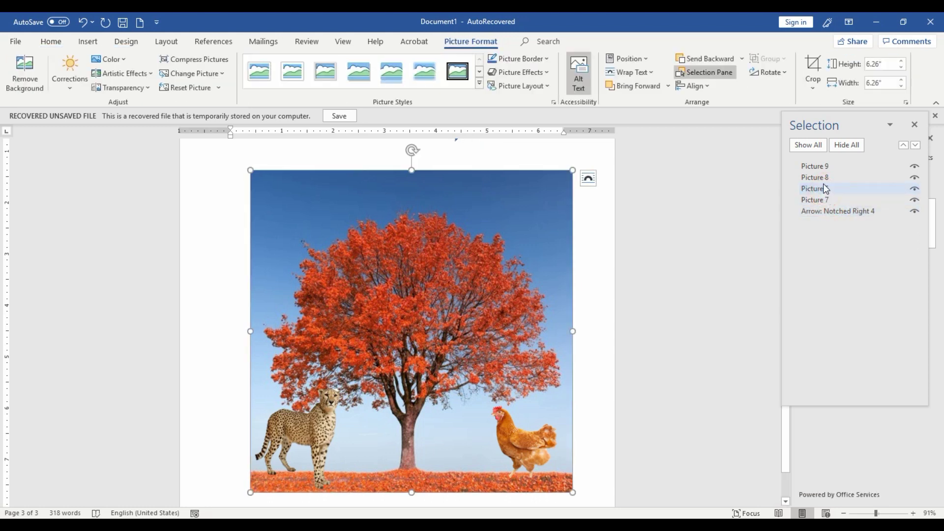
left_click(829, 201)
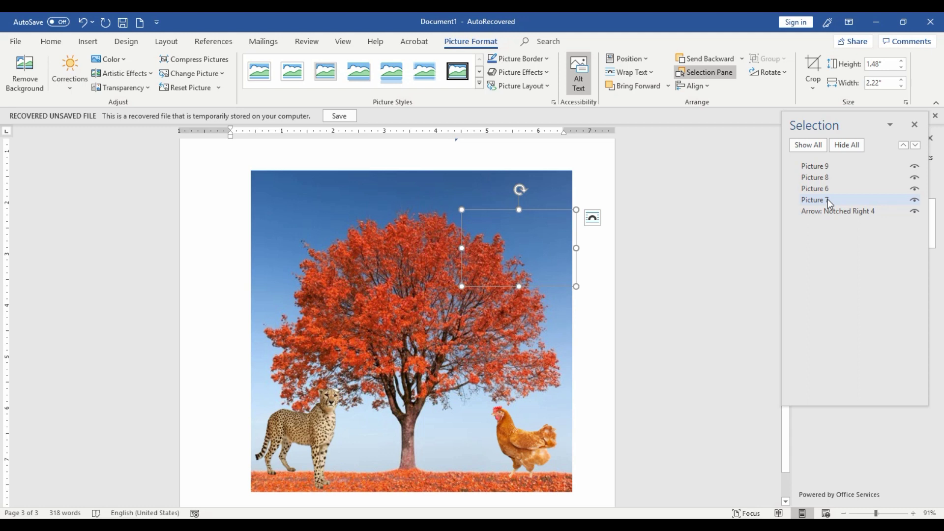
left_click(625, 87)
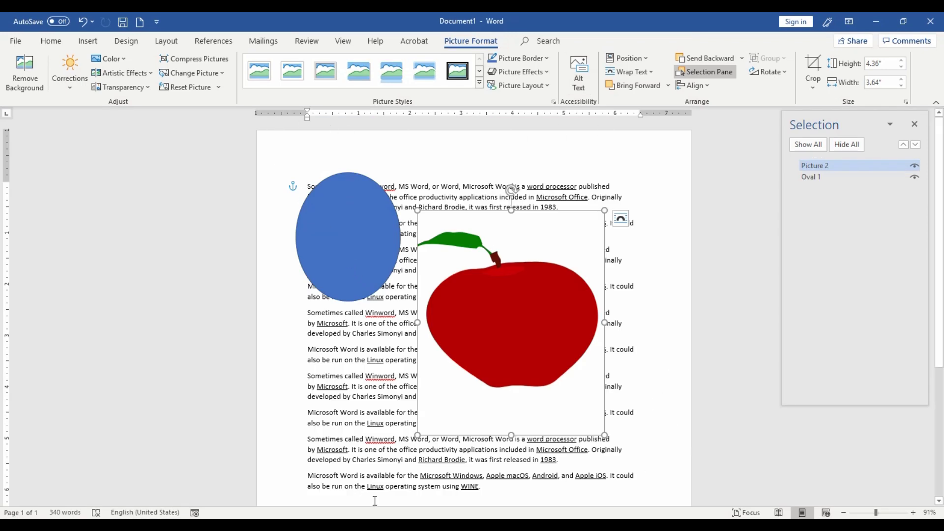
Drag the blue oval lower on the page so it sits beside the red apple
left_click(356, 243)
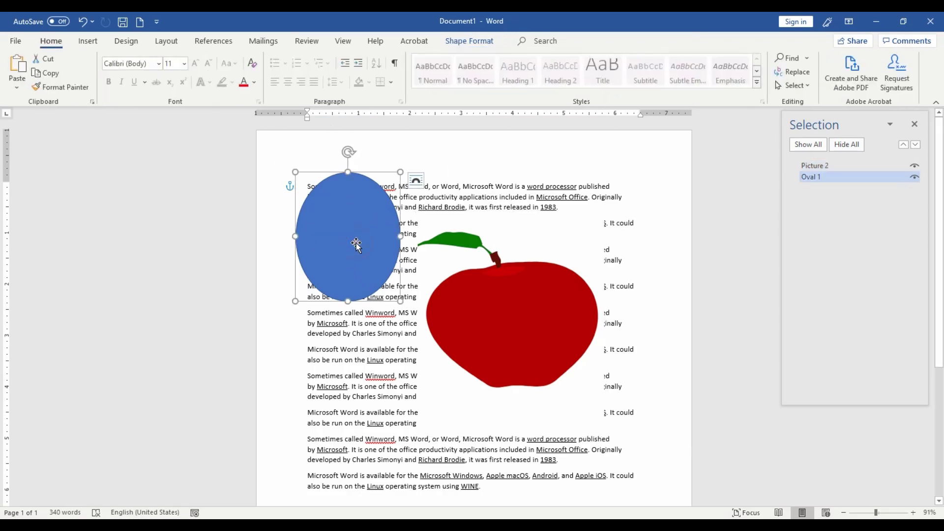
left_click(512, 324)
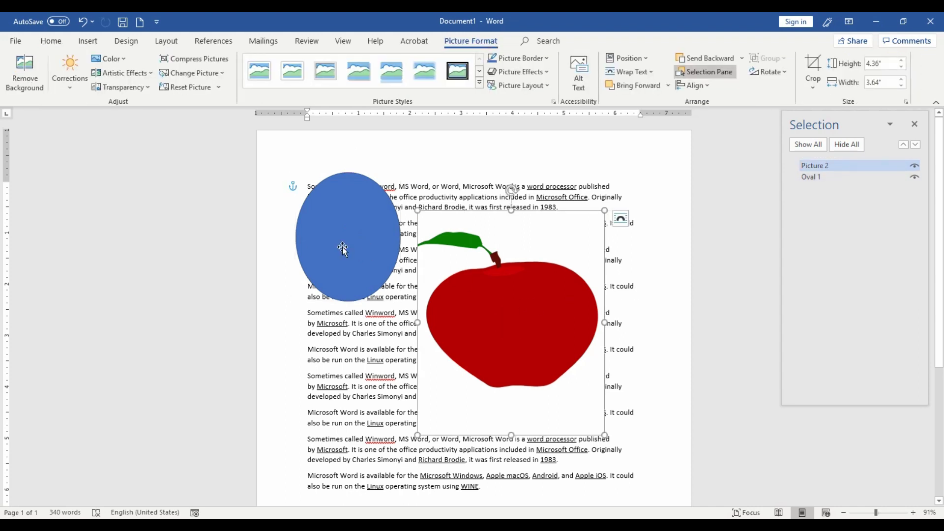
left_click_drag(342, 247, 346, 271)
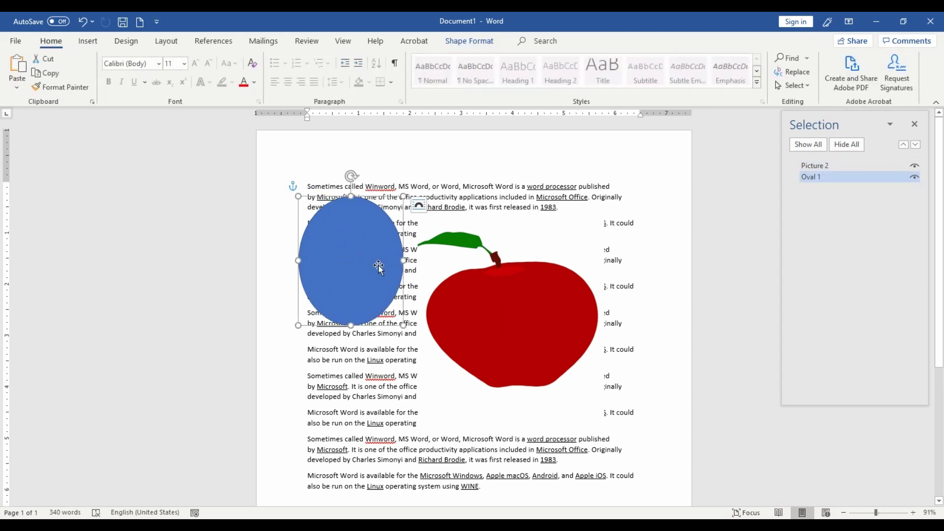
mouse_move(359, 251)
left_mouse_down()
mouse_move(357, 319)
mouse_move(353, 296)
left_mouse_up()
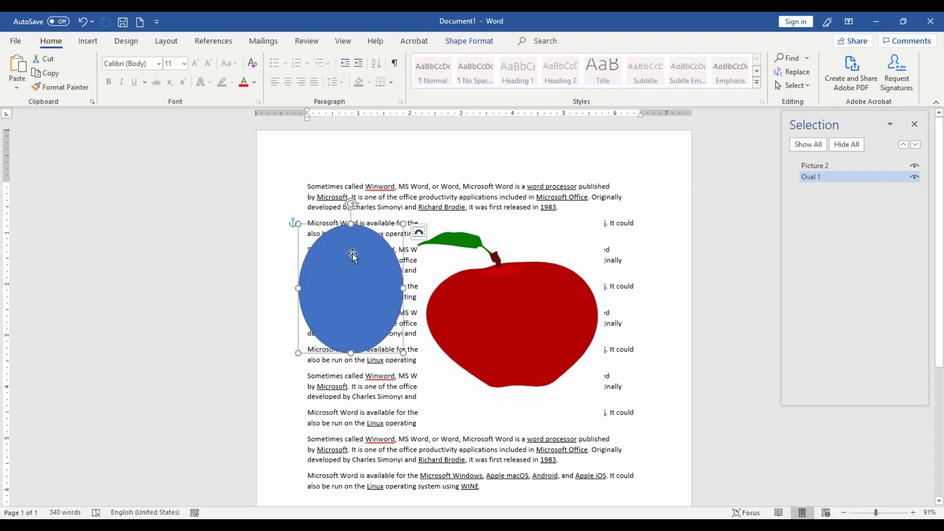
Set the blue oval's text wrapping to Behind Text
double_click(364, 283)
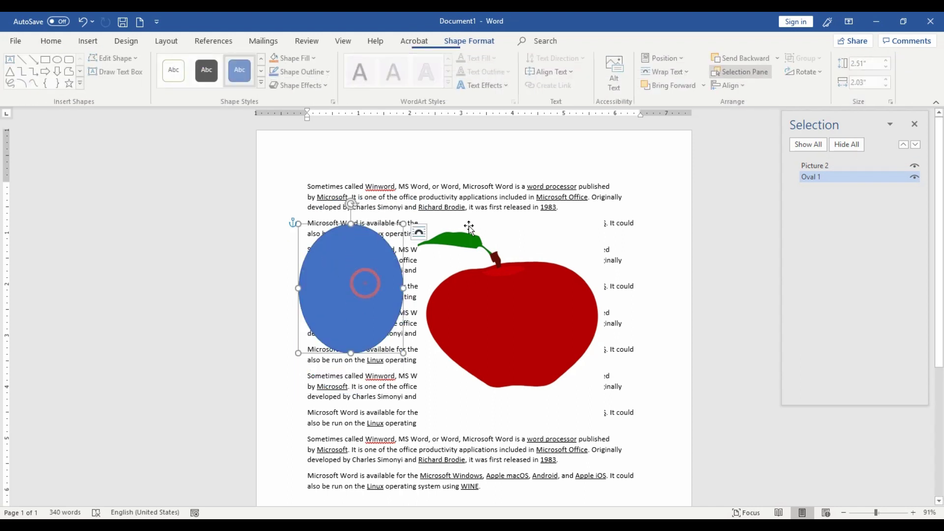
left_click(691, 70)
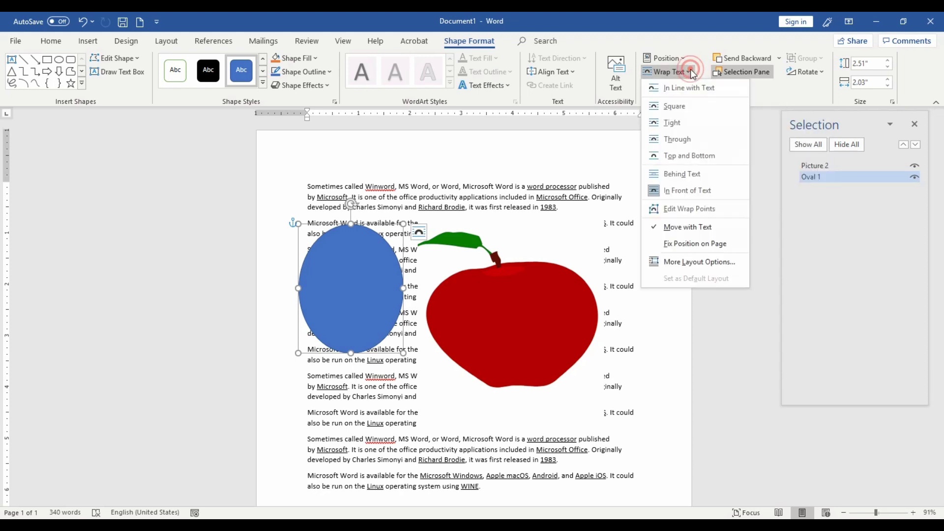
left_click(695, 174)
left_click_drag(344, 297, 366, 287)
double_click(326, 249)
left_click(349, 313)
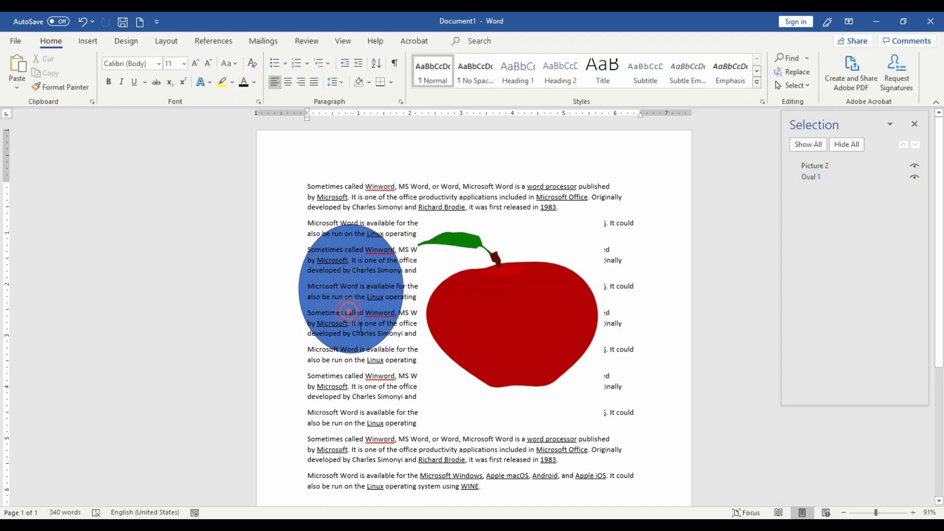
Set the apple picture's text wrapping to Behind Text too
left_click(530, 301)
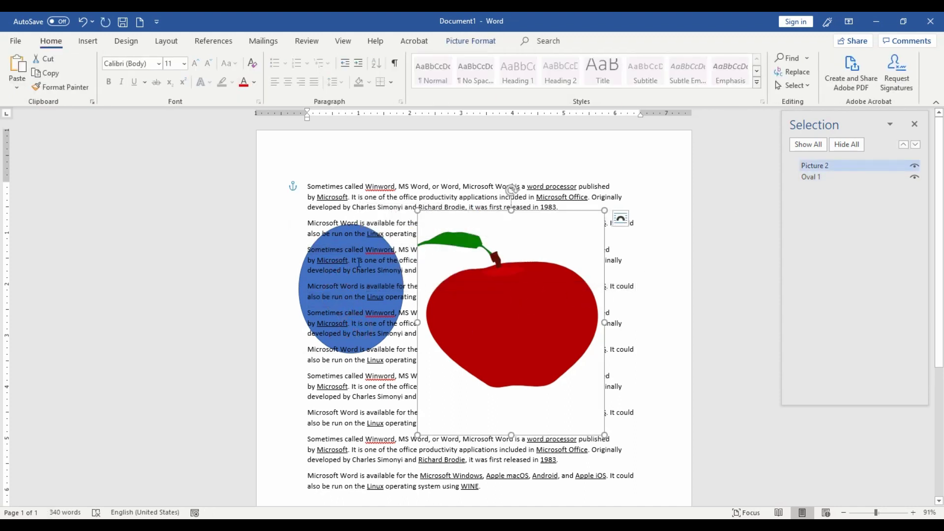
double_click(524, 306)
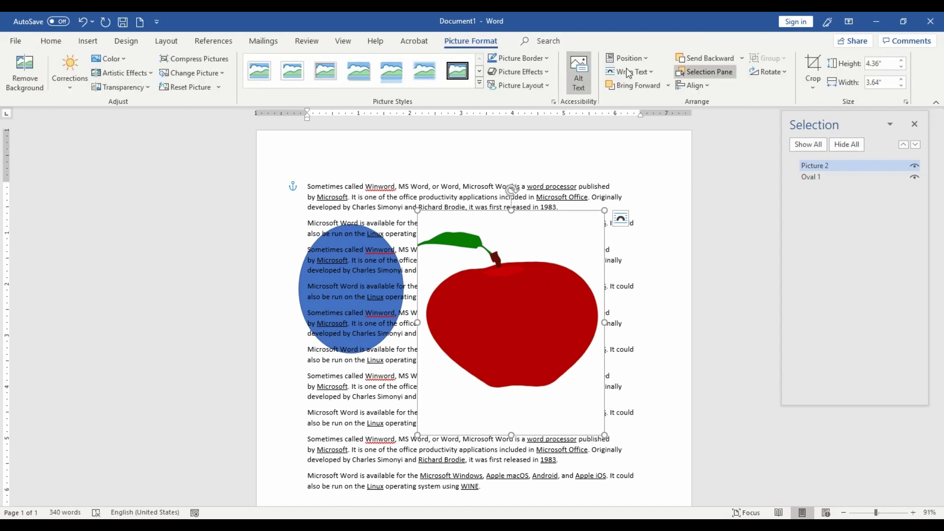
left_click(652, 72)
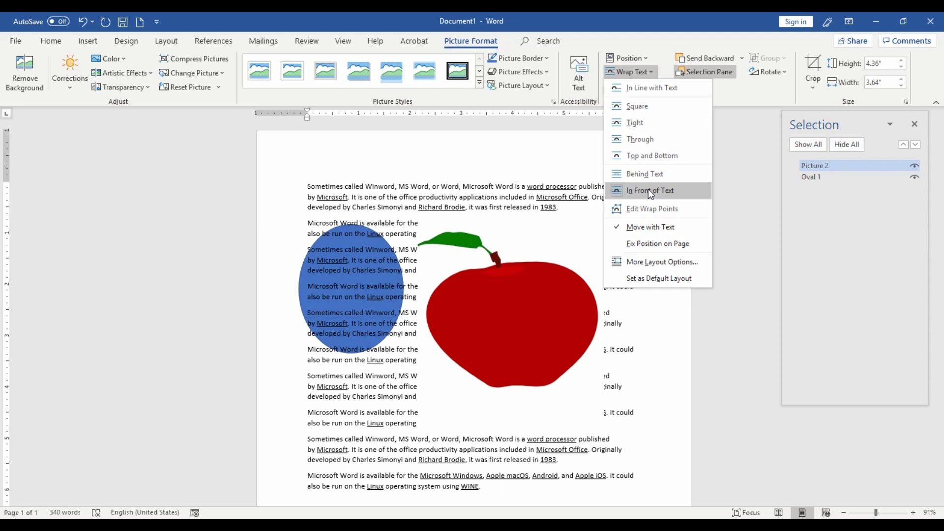
left_click(651, 175)
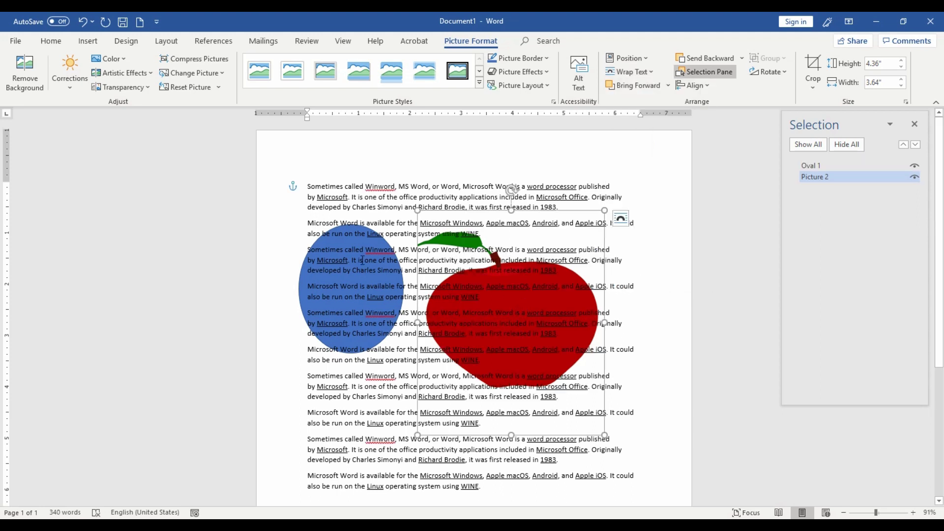
left_click(373, 392)
left_click_drag(342, 255, 338, 253)
Select the blue oval from the Selection pane and drag it over the apple's left side
left_click(325, 253)
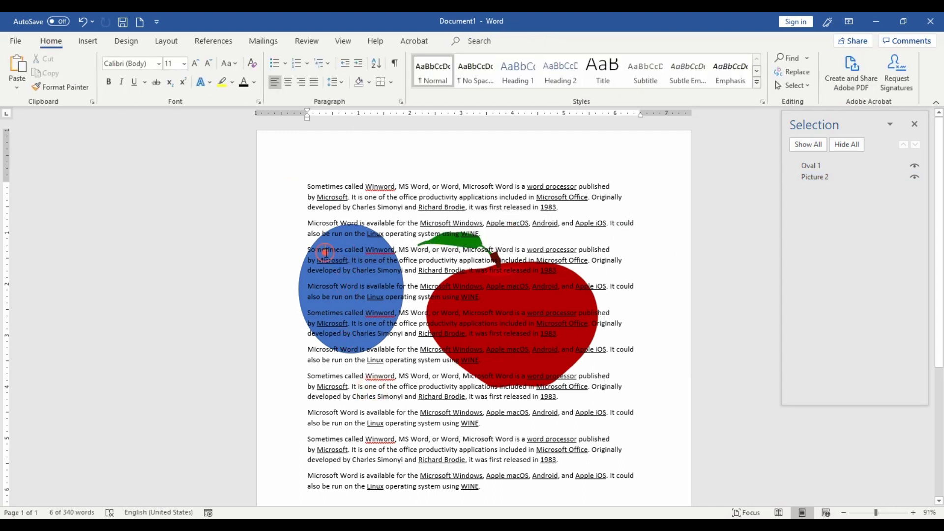
left_click(338, 298)
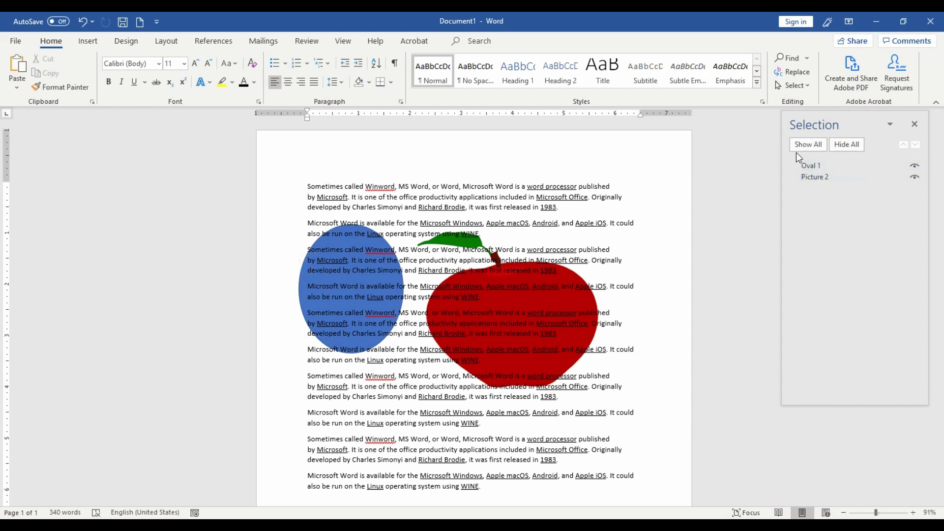
left_click(816, 169)
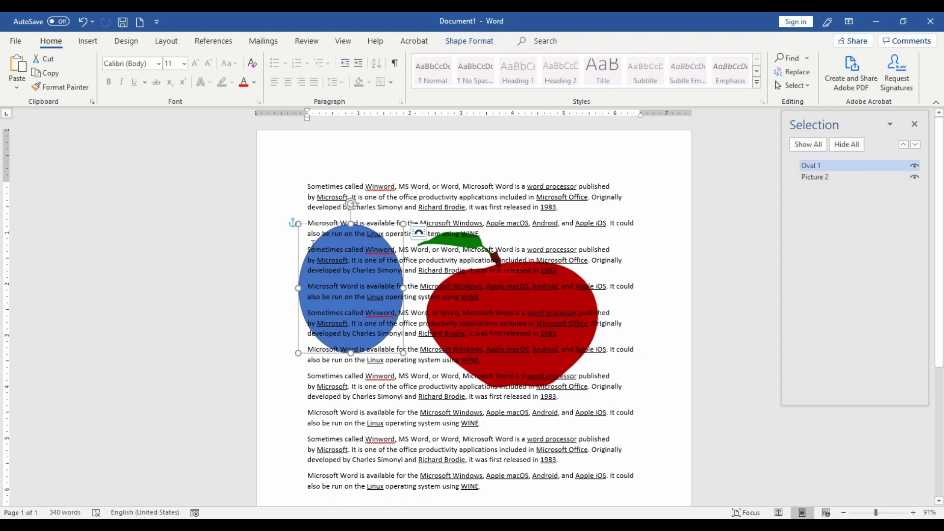
left_click_drag(365, 225, 497, 177)
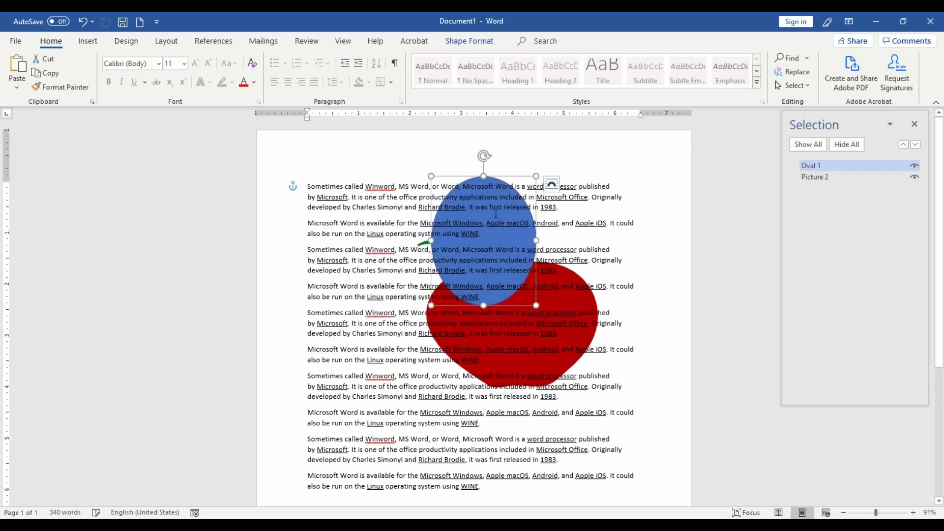
left_click_drag(469, 306, 375, 397)
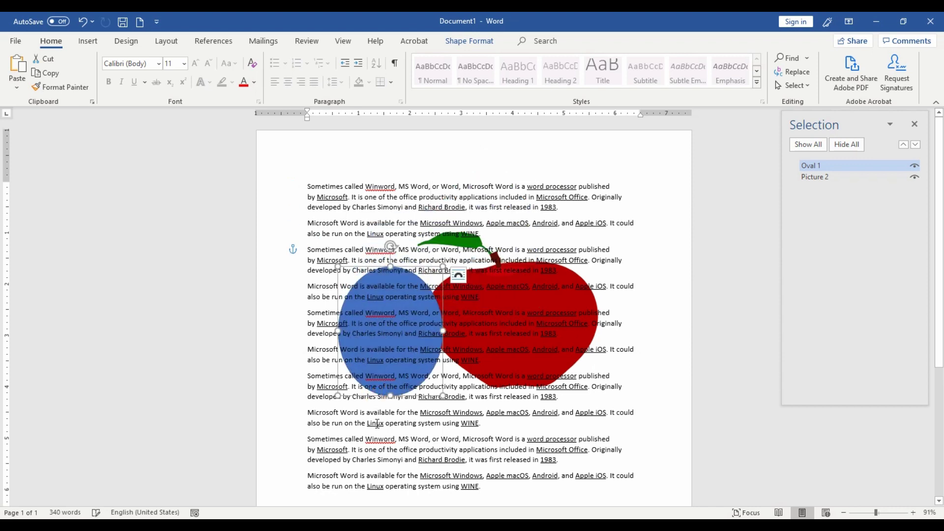
left_click(546, 325)
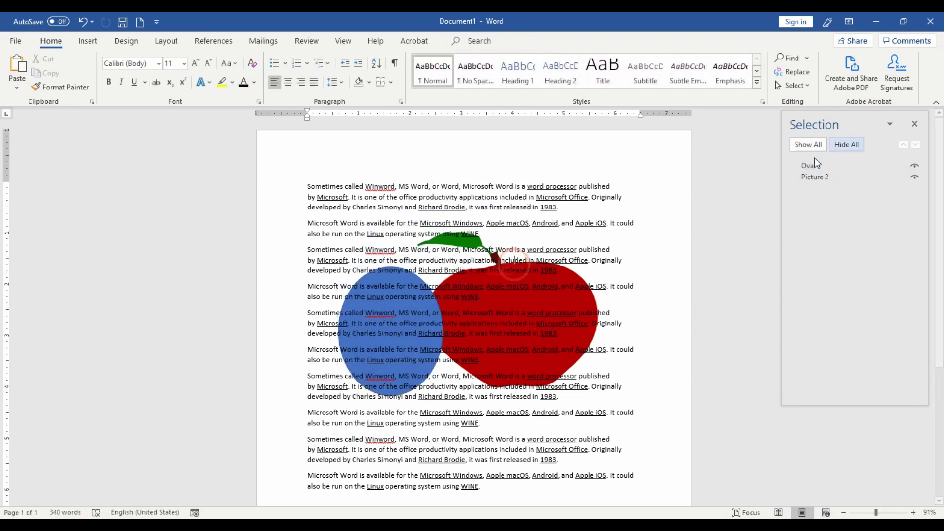
Move the apple picture down and right, below the blue oval
left_click(806, 178)
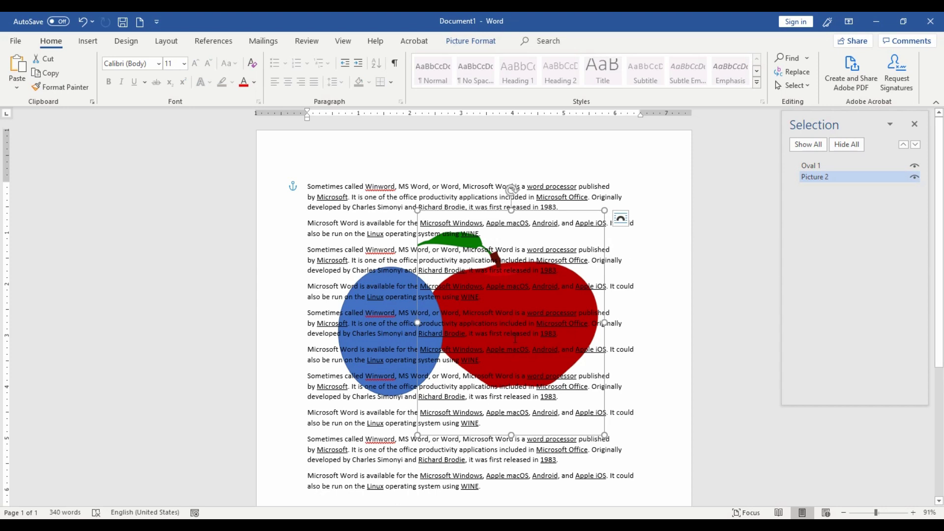
left_click_drag(538, 209, 463, 325)
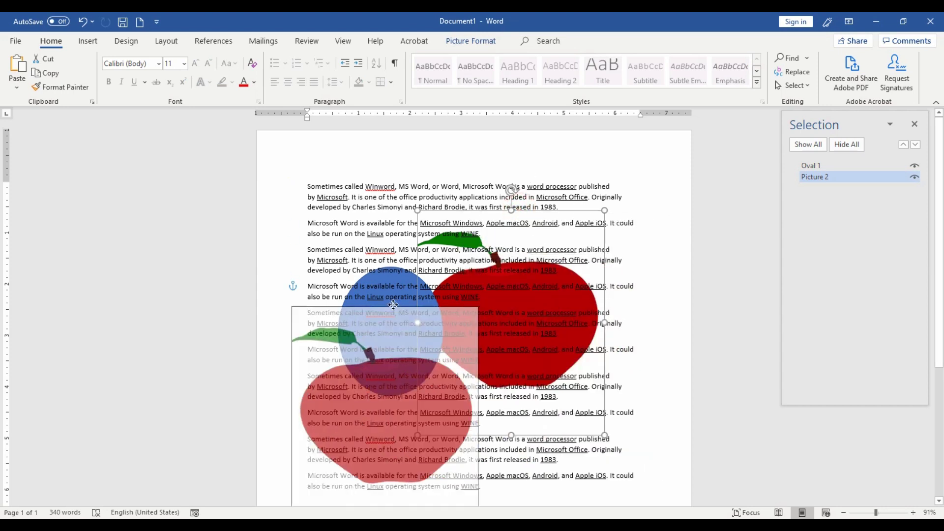
scroll(462, 325, "down", 3)
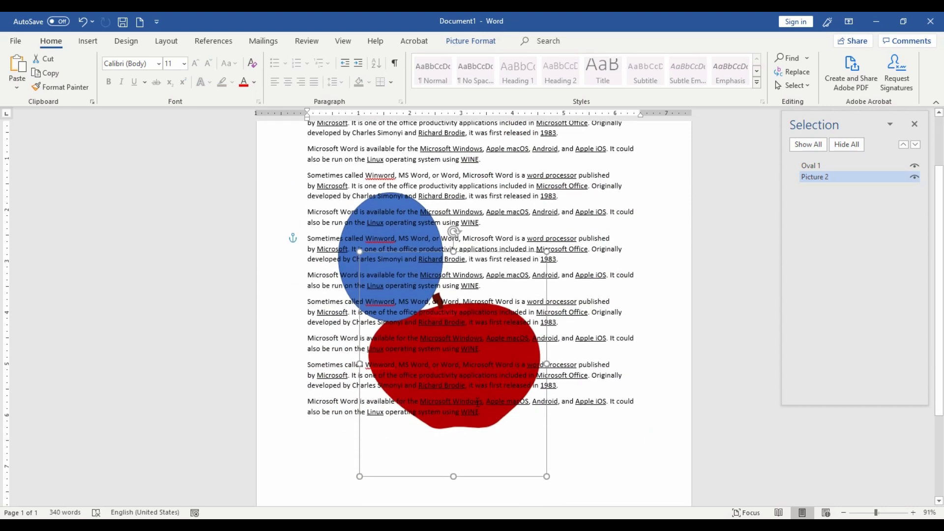
scroll(485, 494, "down", 1)
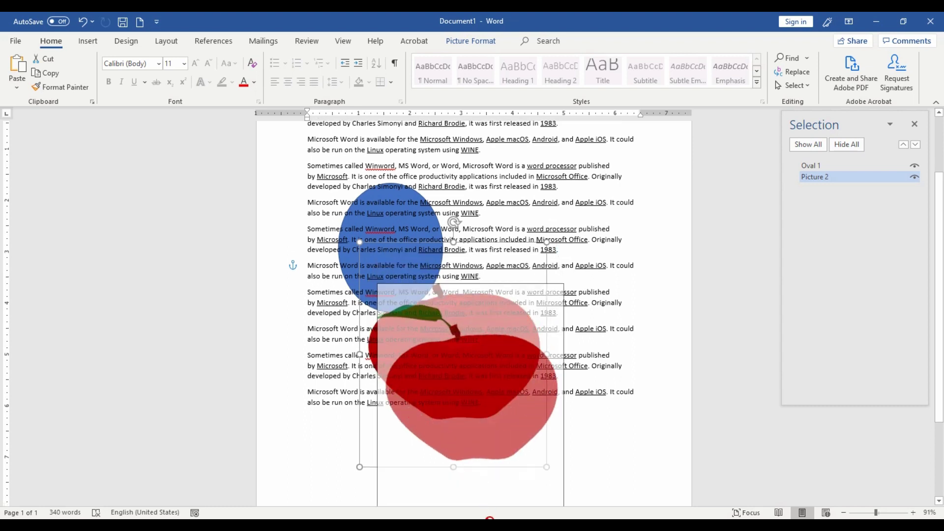
left_click_drag(503, 467, 536, 499)
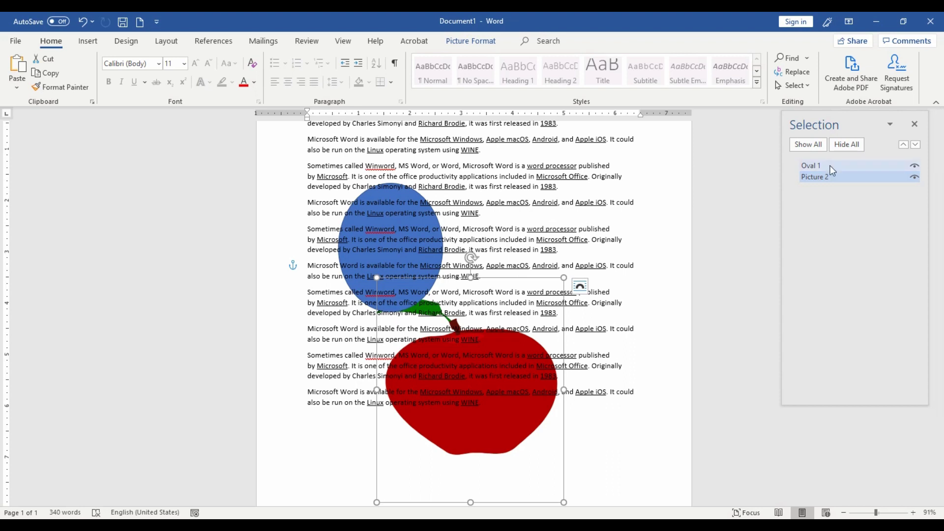
left_click(822, 182)
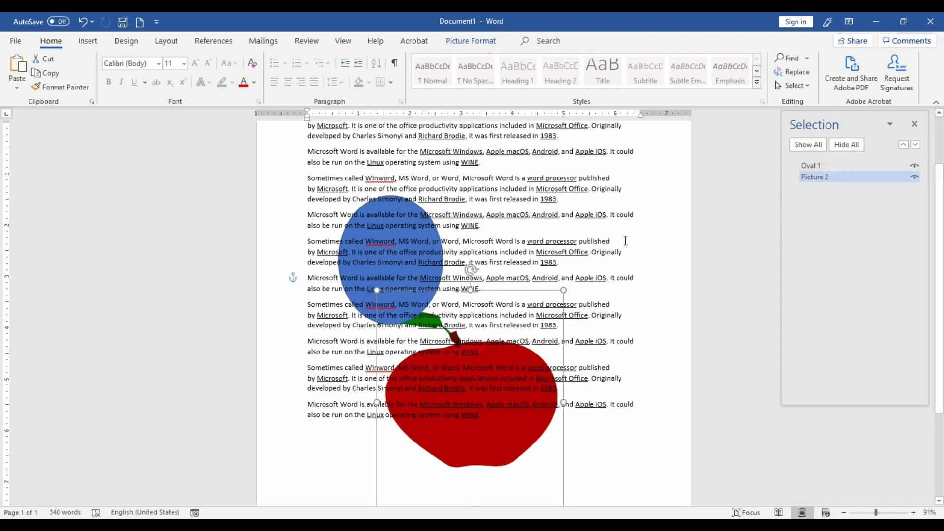
scroll(315, 347, "up", 3)
left_click(315, 347)
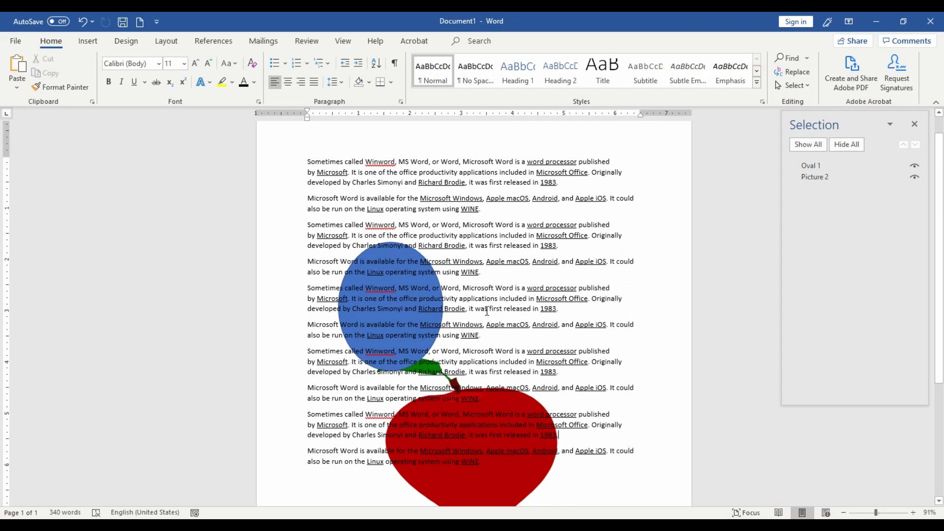
Check the text over the shapes, then select Oval 1 in the Selection pane
left_click(382, 276)
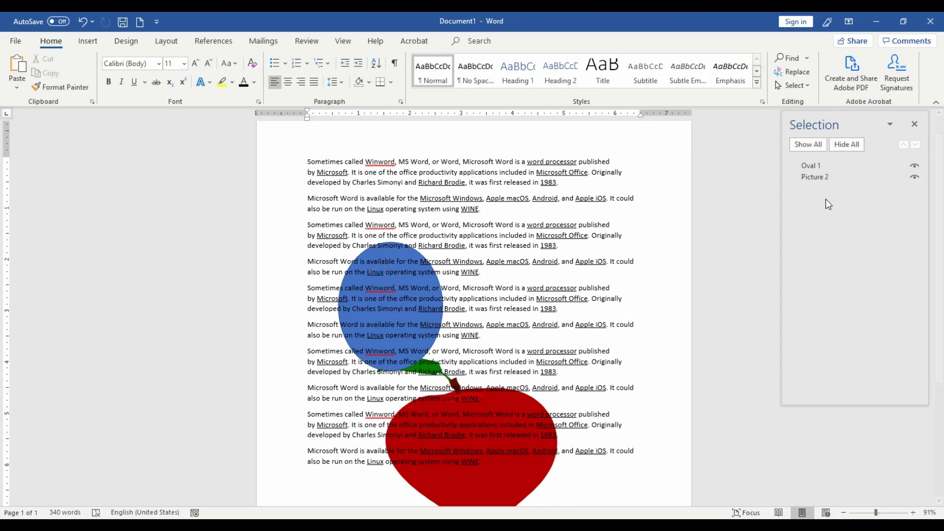
left_click(365, 363)
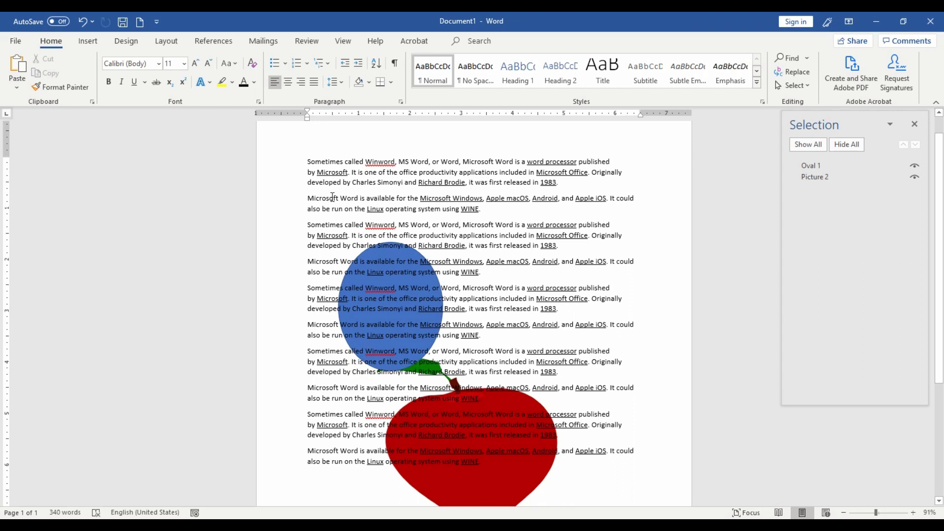
left_click(393, 275)
left_click(389, 242)
left_click(395, 247)
left_click(827, 166)
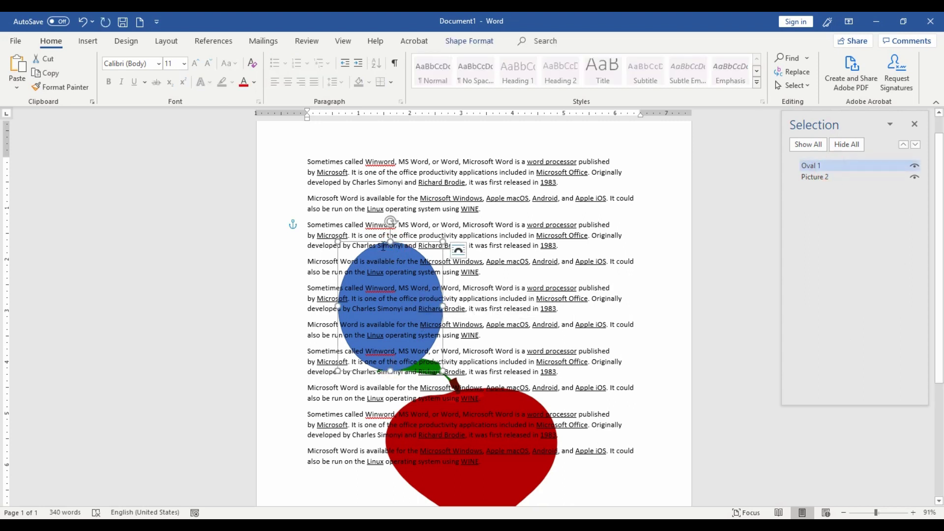
Bring the blue oval in front of the text, then select Picture 2
double_click(382, 243)
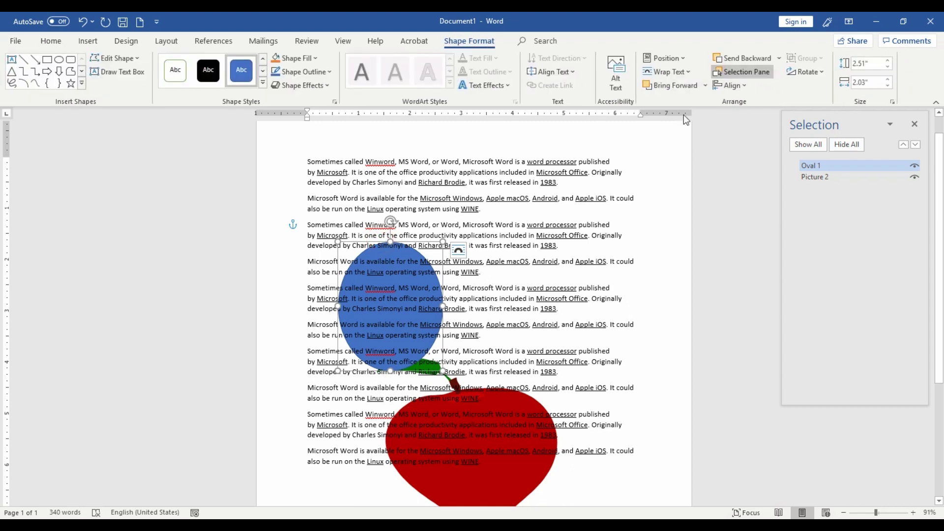
left_click(707, 86)
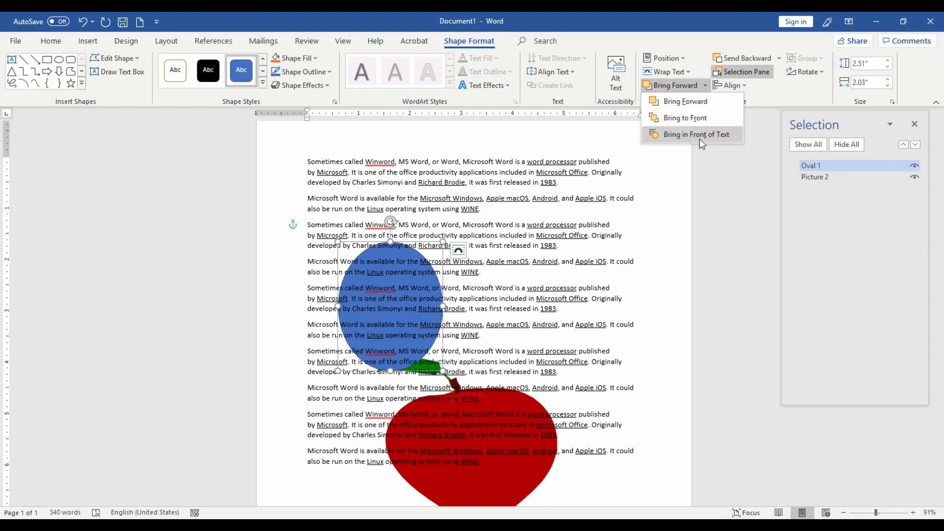
left_click(728, 136)
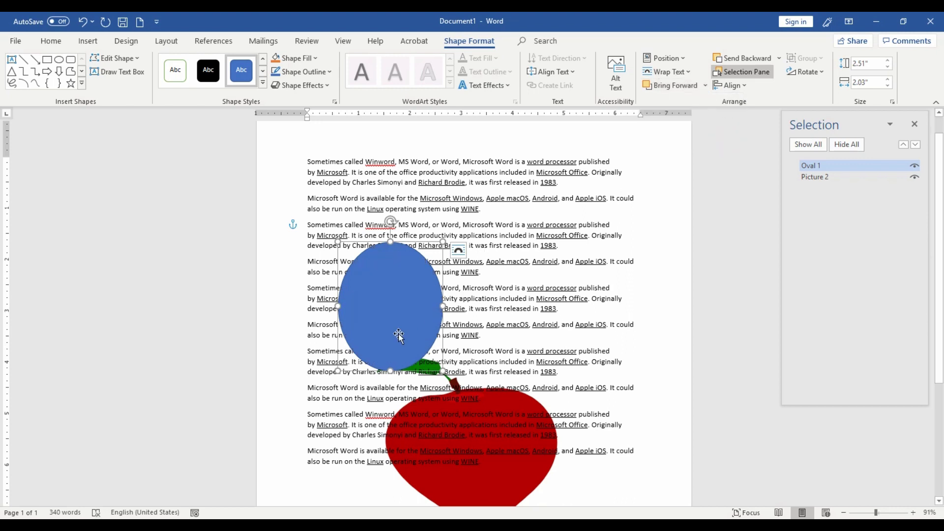
left_click(467, 433)
left_click(846, 183)
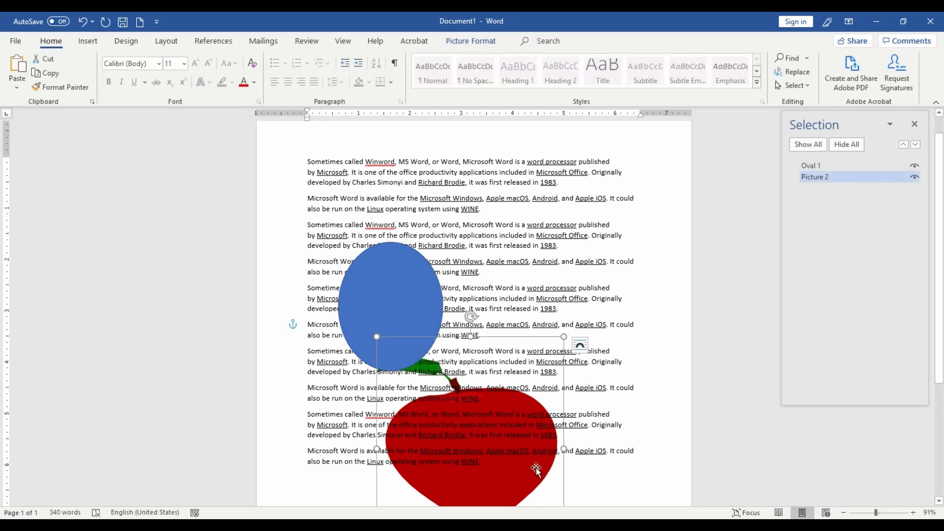
Bring the apple in front of the text and drag it up-right beside the oval
left_click(490, 39)
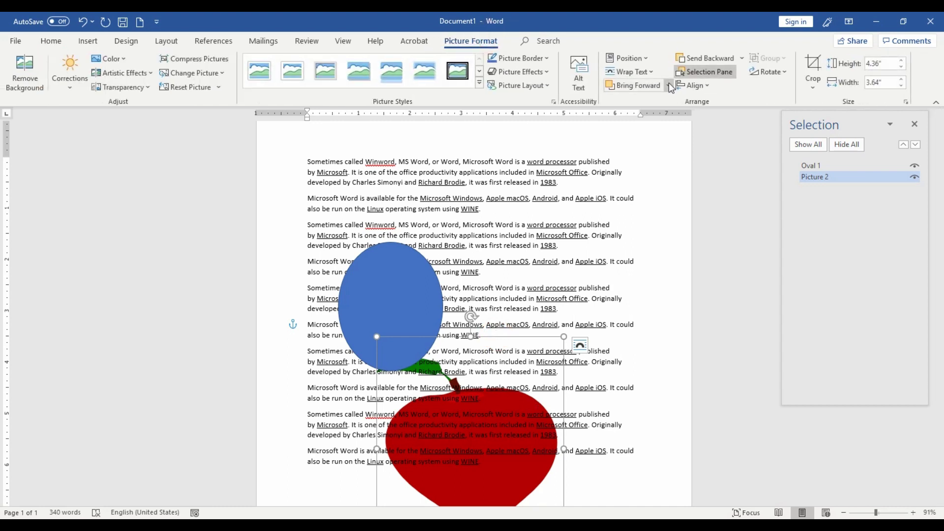
left_click(669, 84)
left_click(662, 135)
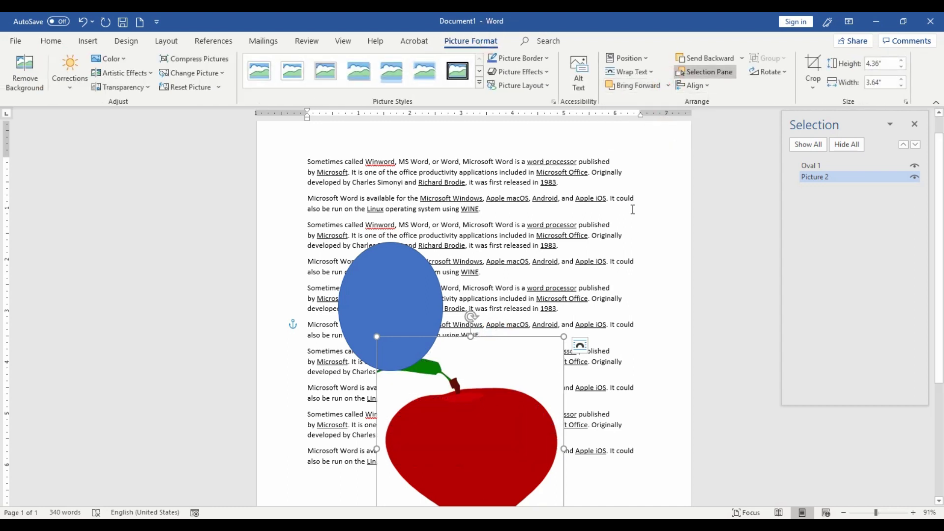
left_click_drag(513, 340, 584, 206)
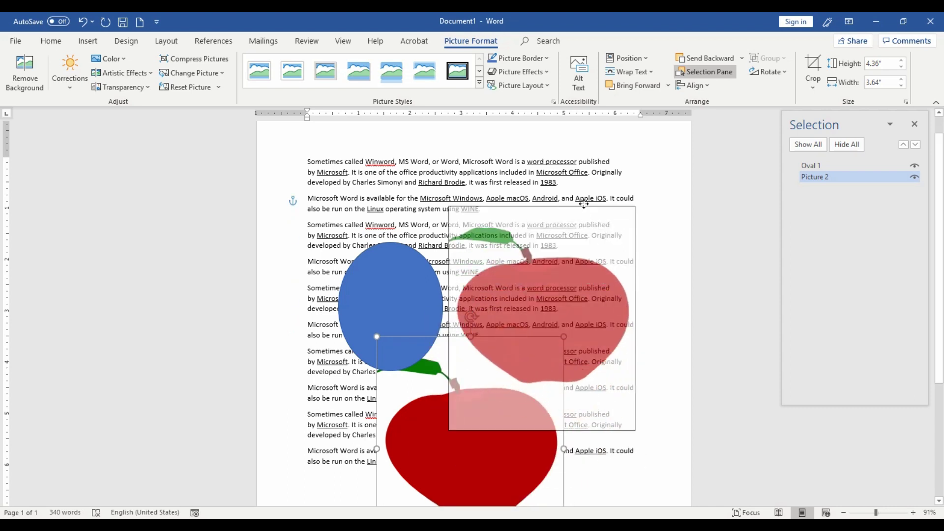
Send the apple picture back behind the text and deselect it
left_click(741, 57)
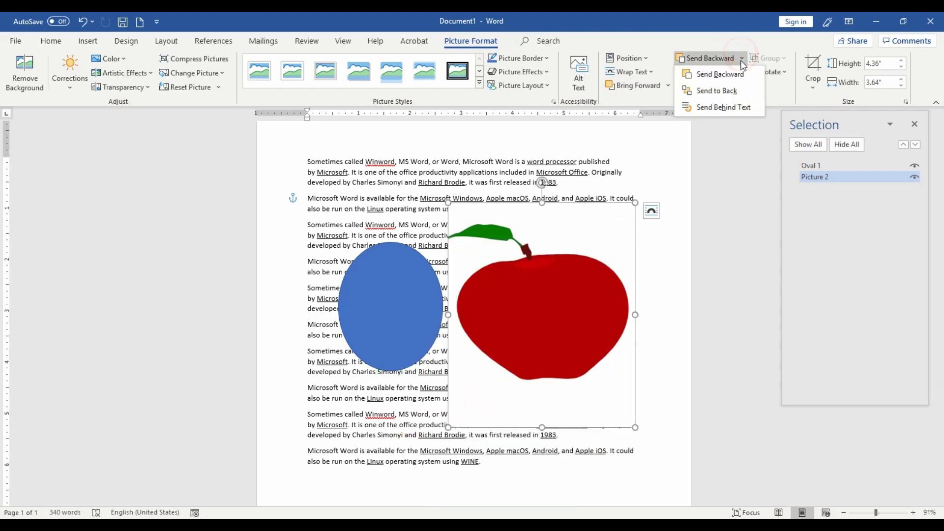
left_click(723, 108)
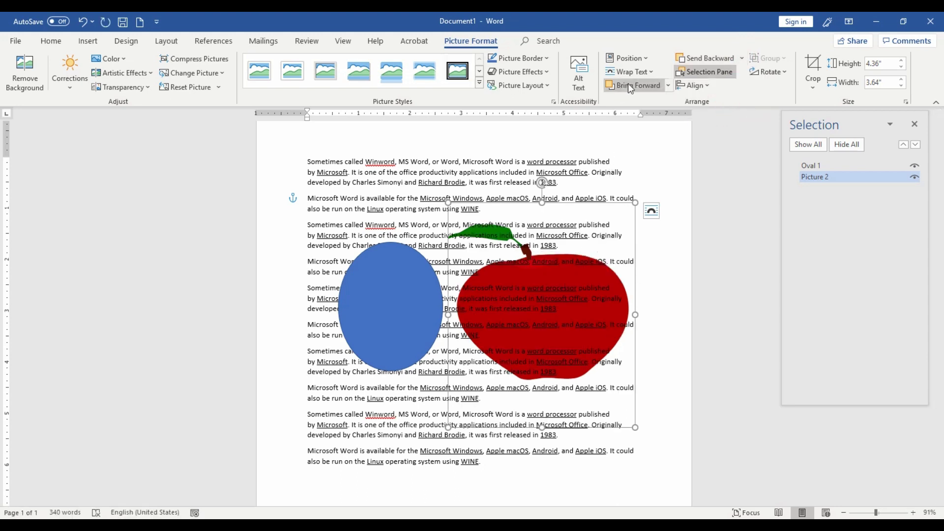
left_click(649, 75)
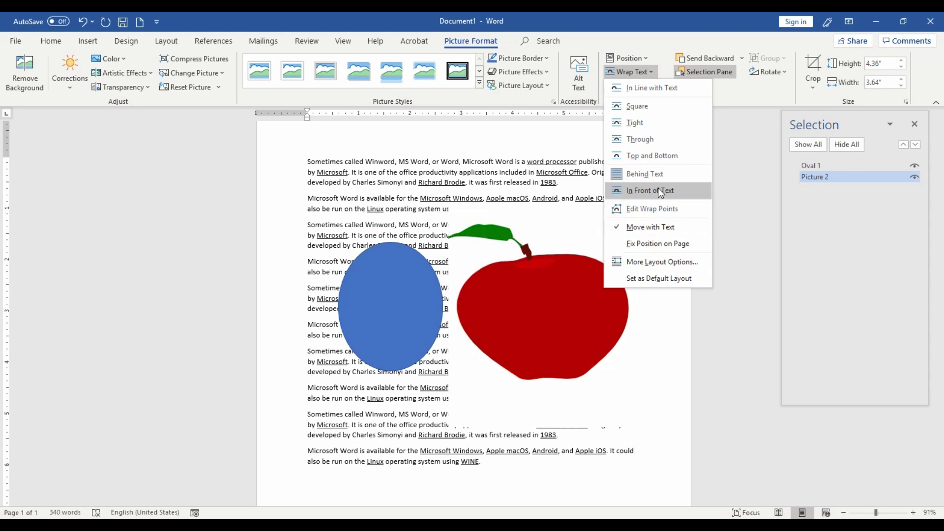
left_click(563, 248)
left_click(549, 261)
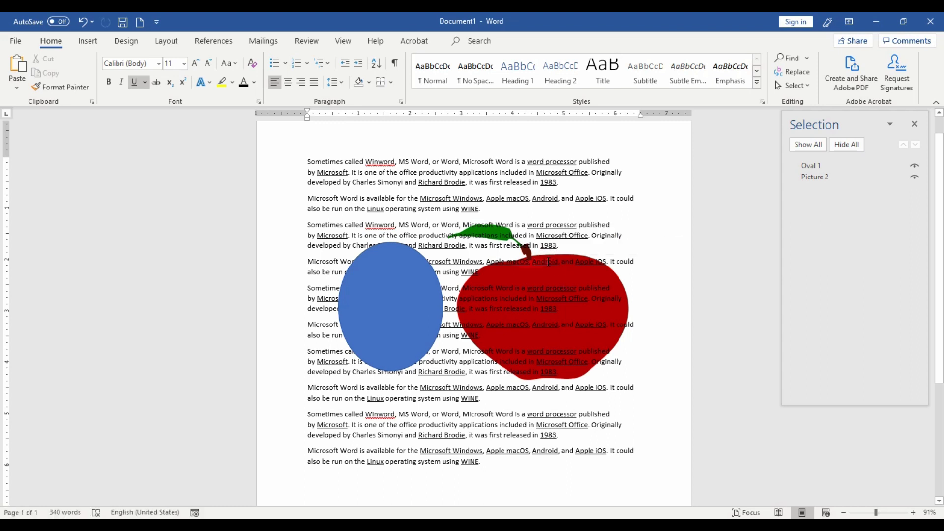